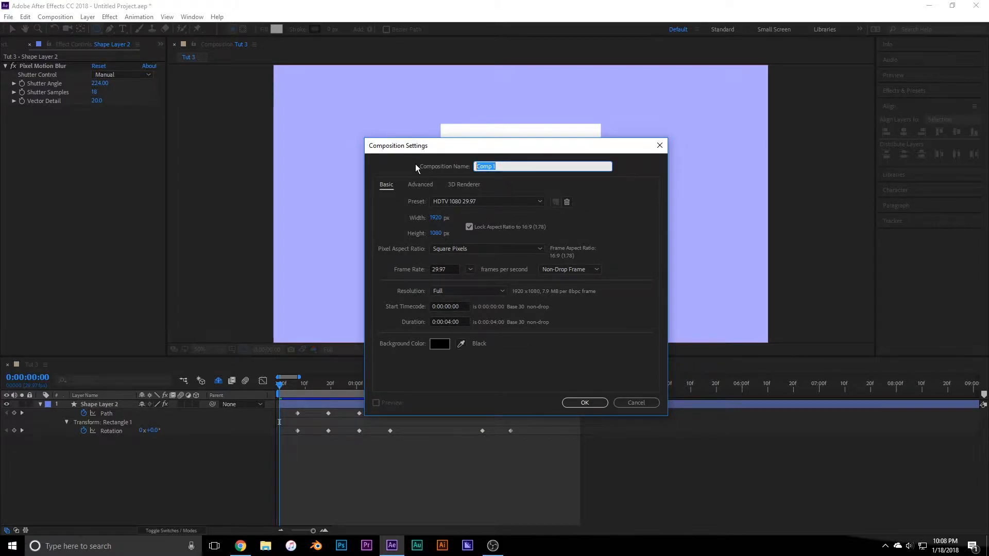
- Create the new composition with the name "tutorial", keeping the HDTV 1080 29.97 preset and four-second duration
type("tutorial")
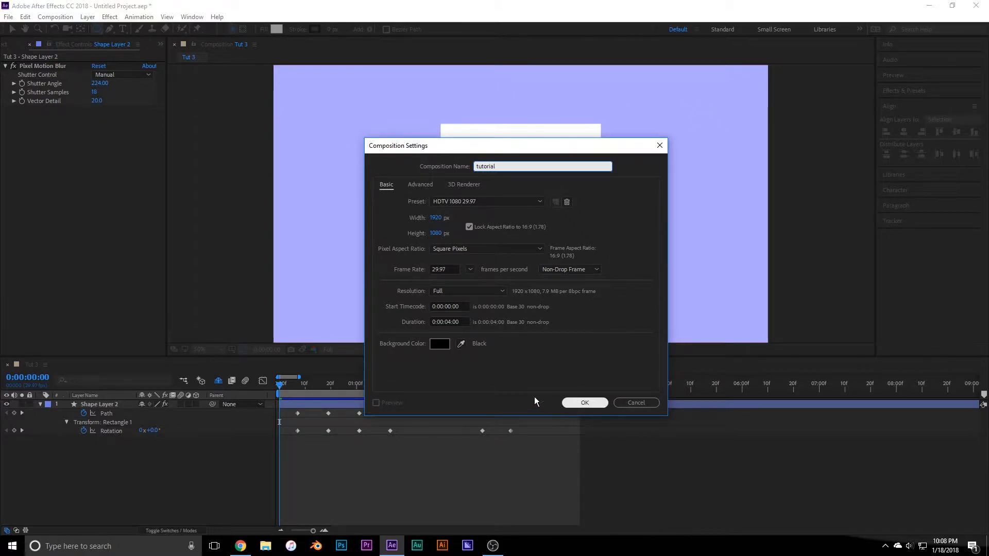
left_click(579, 402)
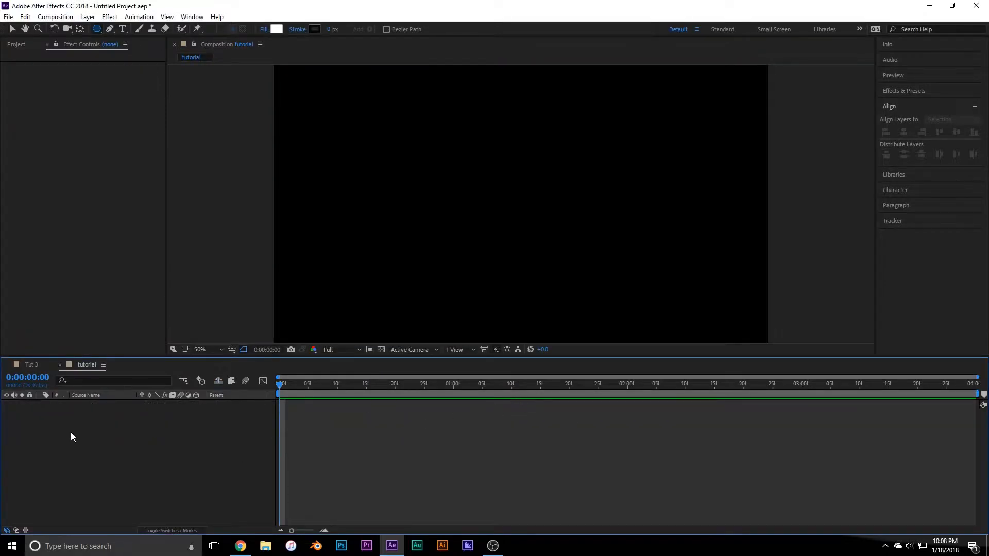
- Add a composition-sized peach solid layer named "BG"
right_click(71, 435)
mouse_move(108, 326)
left_click(222, 348)
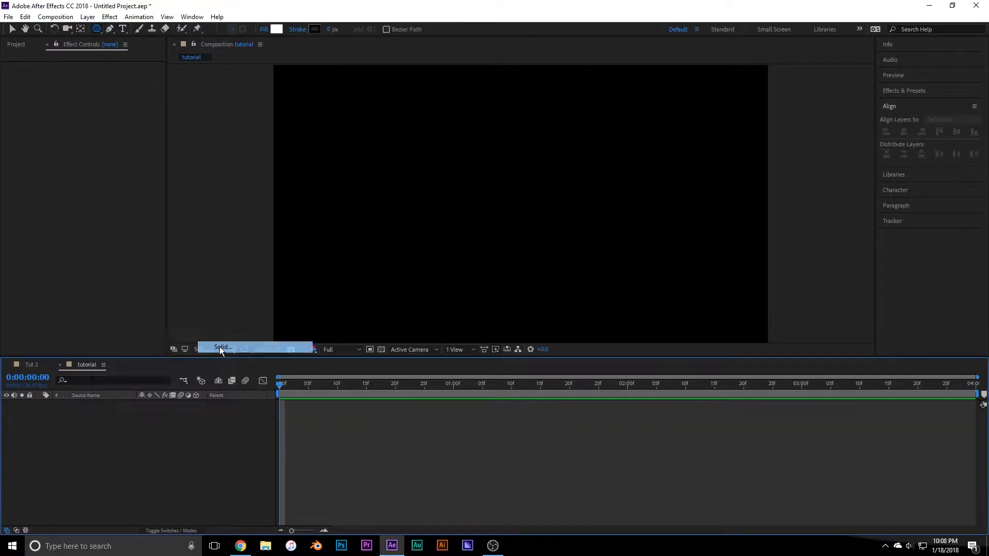
left_click(115, 183)
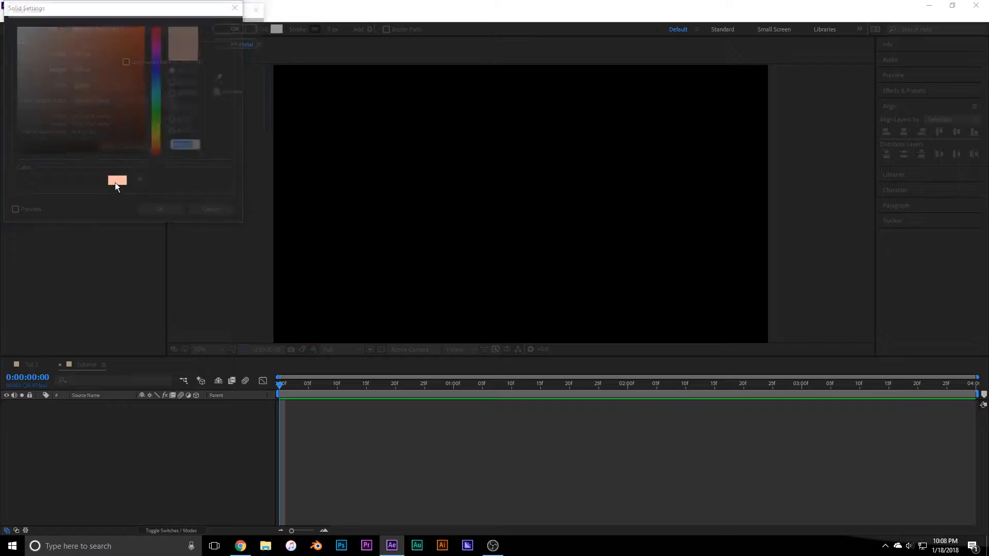
left_click(220, 25)
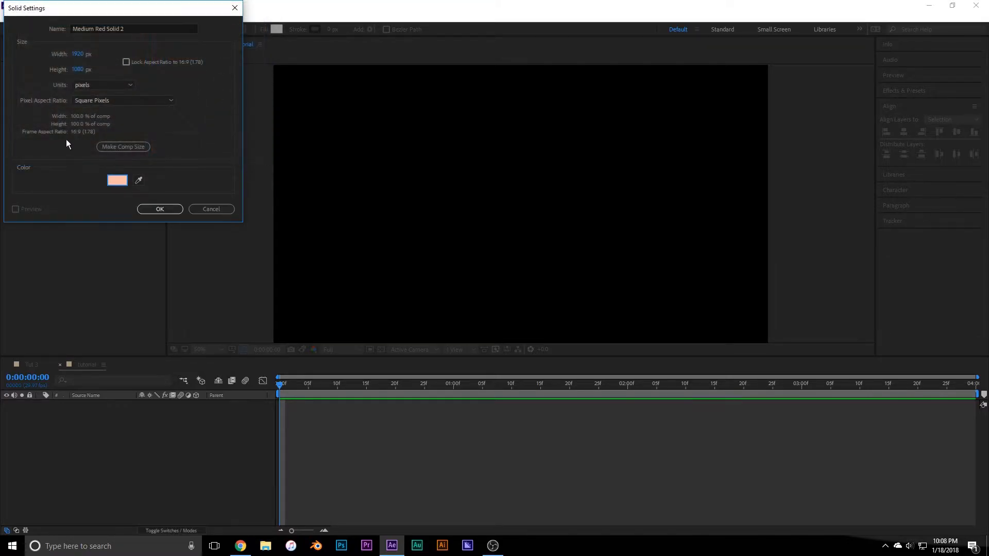
left_click(134, 149)
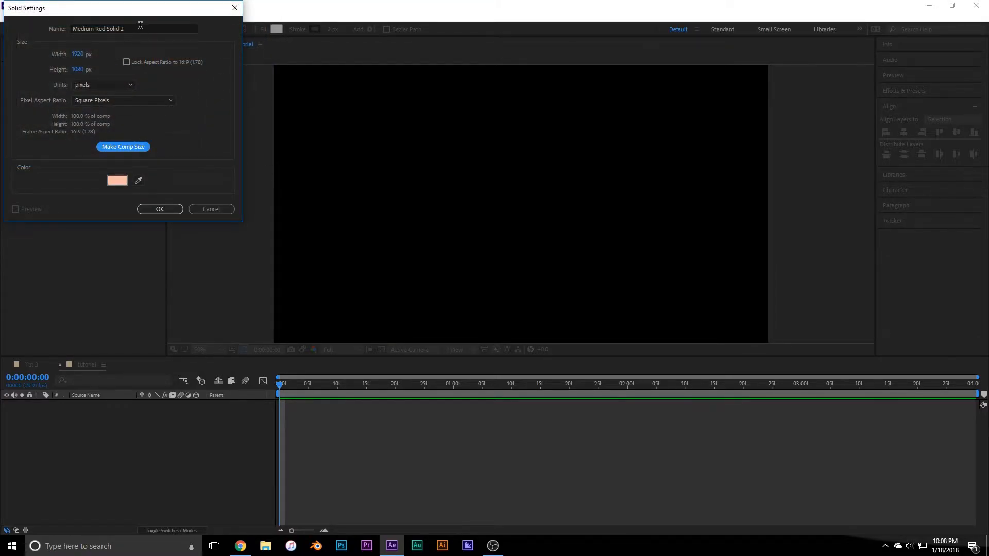
left_click_drag(139, 28, 1, 21)
type("BG")
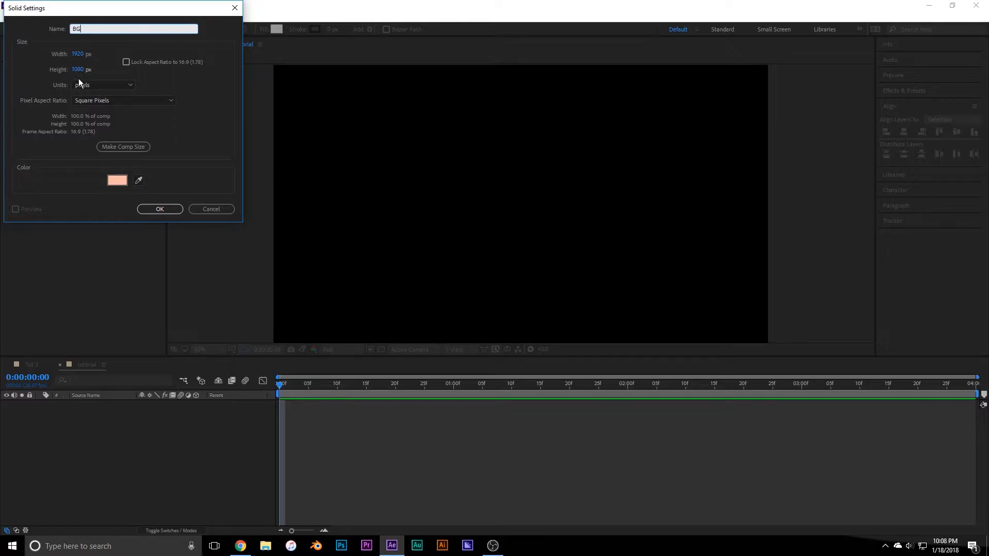
left_click(166, 211)
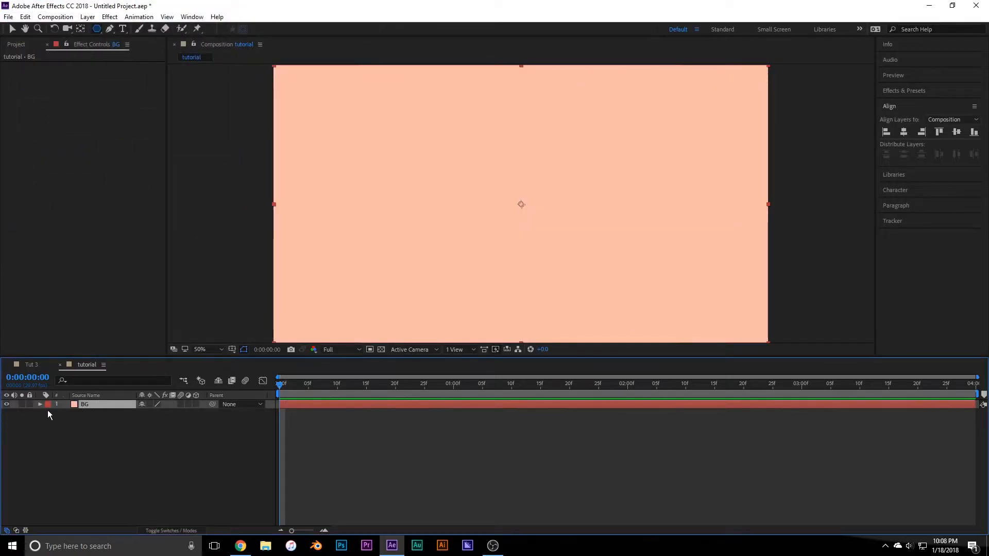
- Lock the BG layer, mark it as shy and hide shy layers from the timeline
left_click(30, 405)
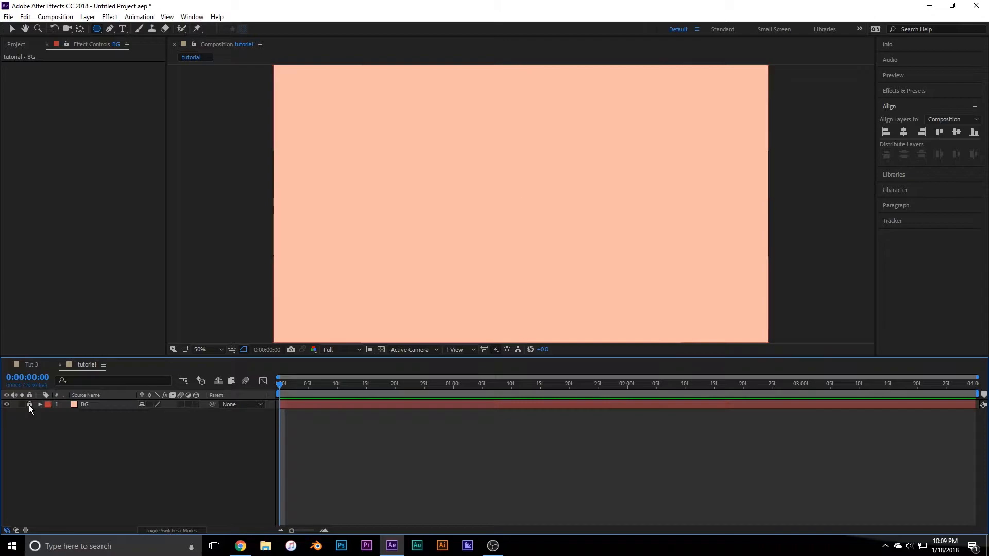
left_click(141, 404)
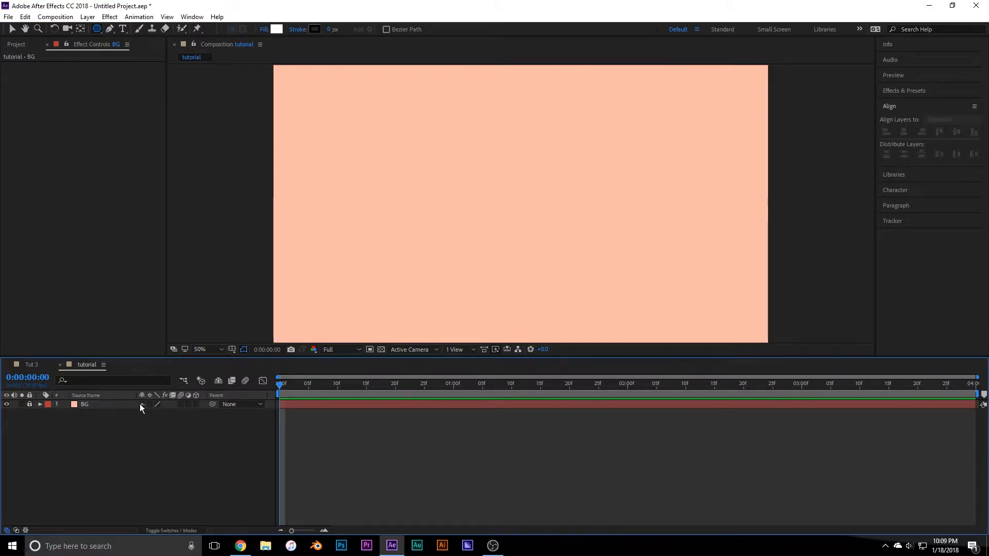
left_click(216, 381)
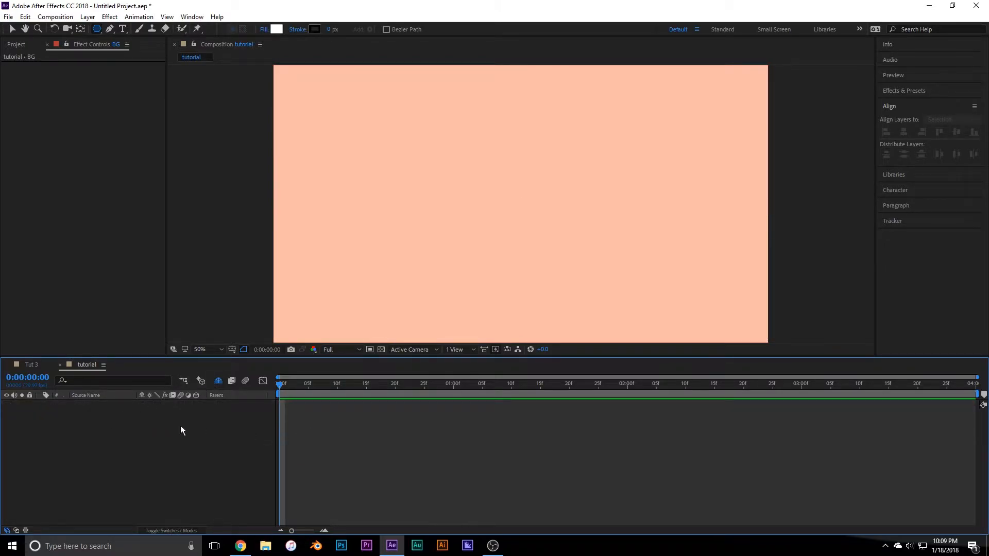
mouse_move(406, 264)
left_mouse_down()
mouse_move(364, 214)
mouse_move(382, 251)
left_mouse_up()
key("Delete")
left_click(12, 29)
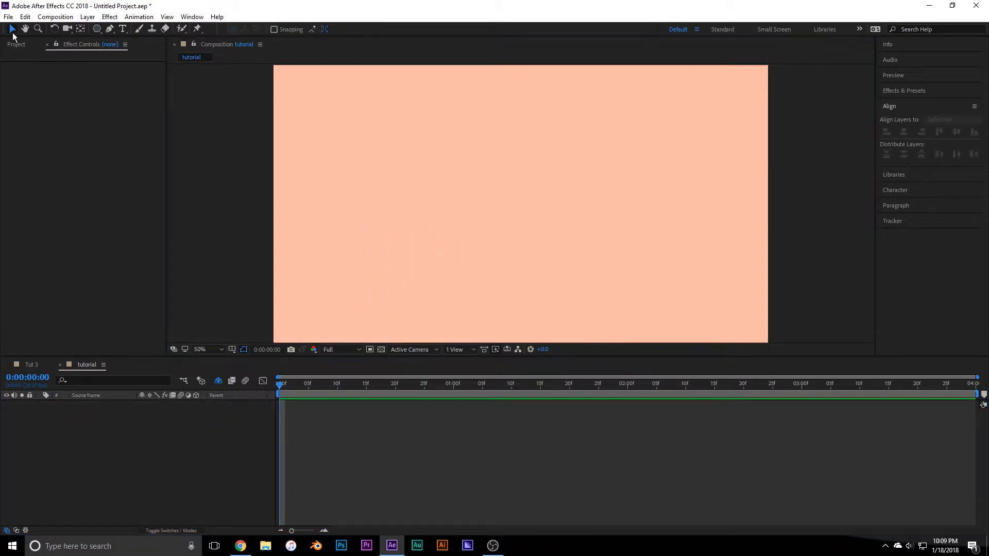
mouse_move(435, 187)
left_mouse_down()
mouse_move(547, 218)
mouse_move(458, 251)
mouse_move(466, 281)
left_mouse_up()
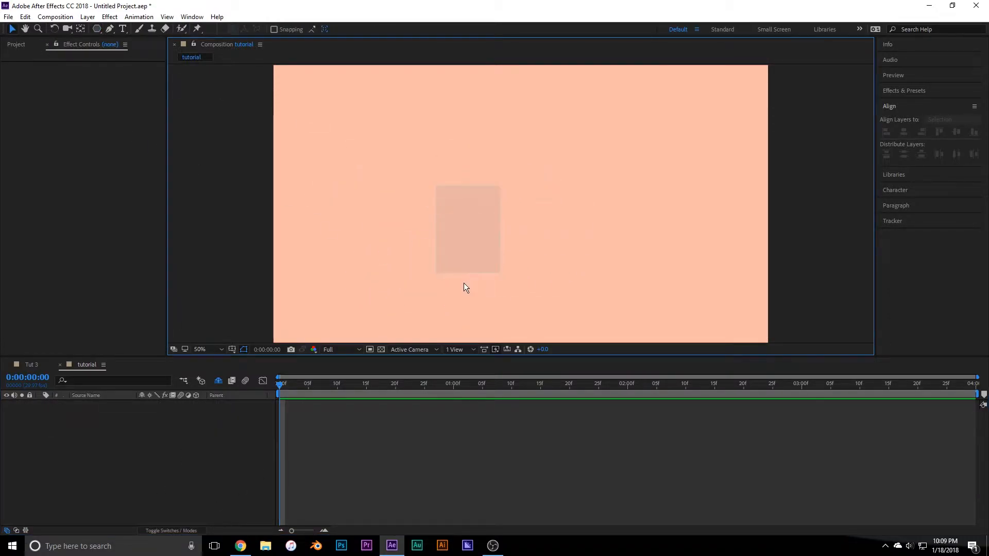
- Draw a white square with the Rectangle tool and center it horizontally and vertically in the composition
left_click(96, 29)
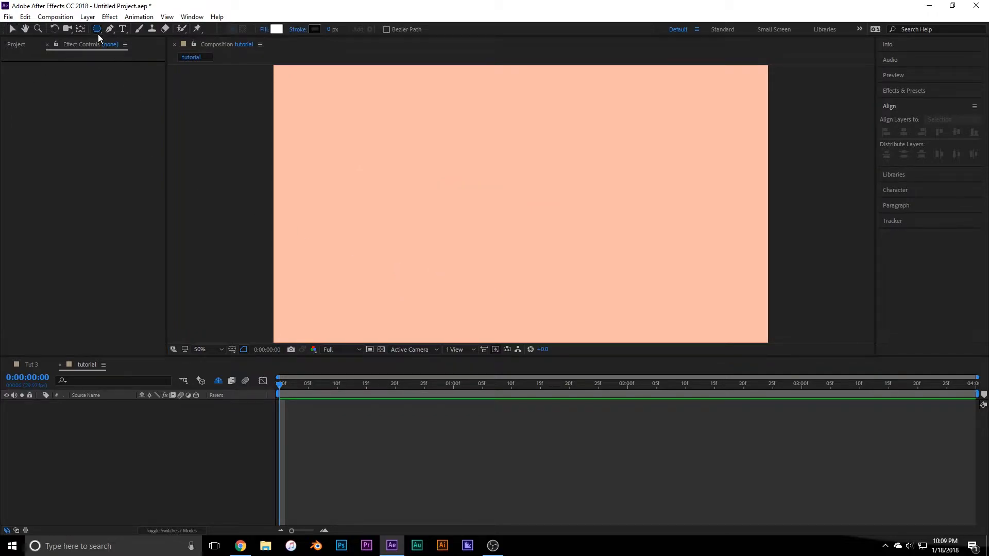
left_click(96, 29)
left_click(139, 34)
mouse_move(465, 177)
left_mouse_down()
mouse_move(571, 283)
mouse_move(581, 263)
left_mouse_up()
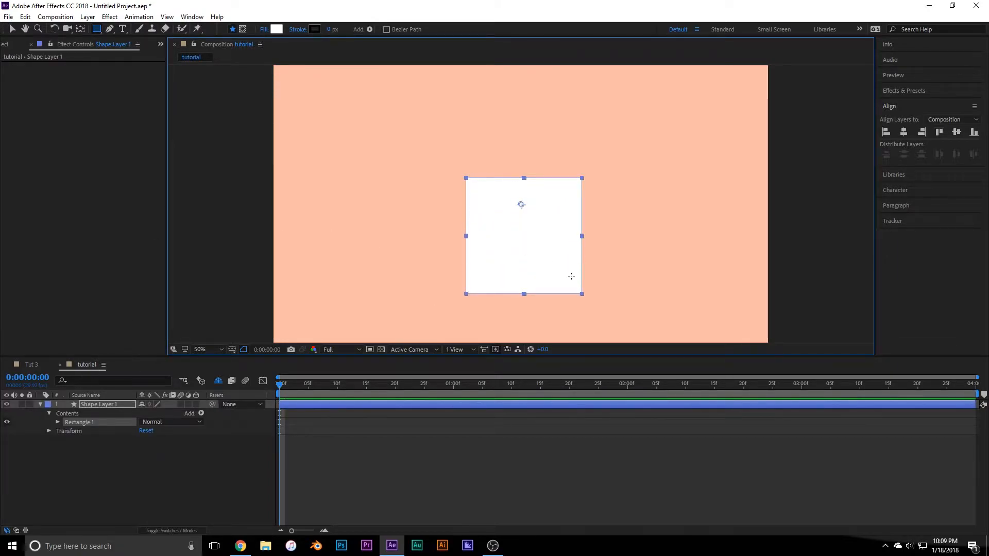
left_click(903, 132)
left_click(957, 132)
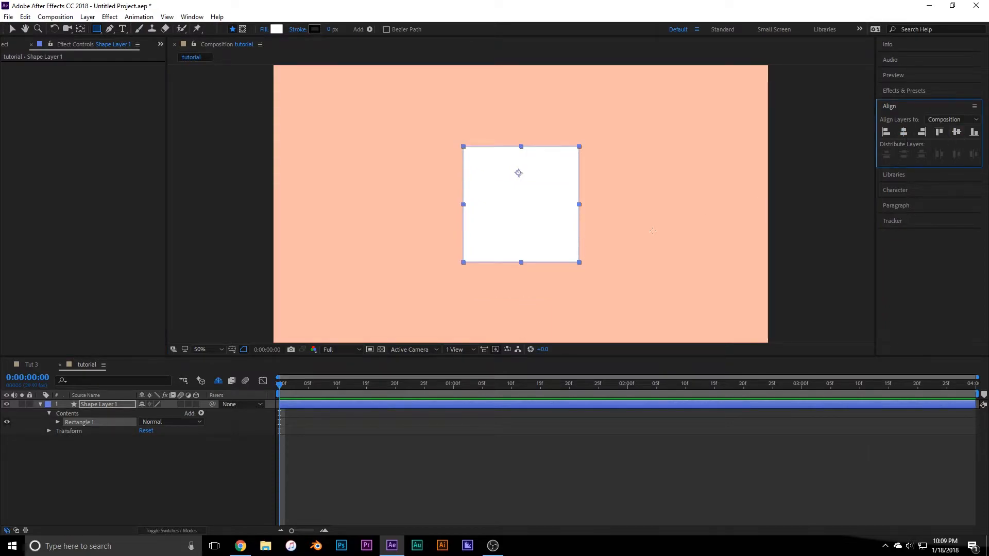
- Move the anchor point of the square's shape layer to the center of the square
left_click(81, 29)
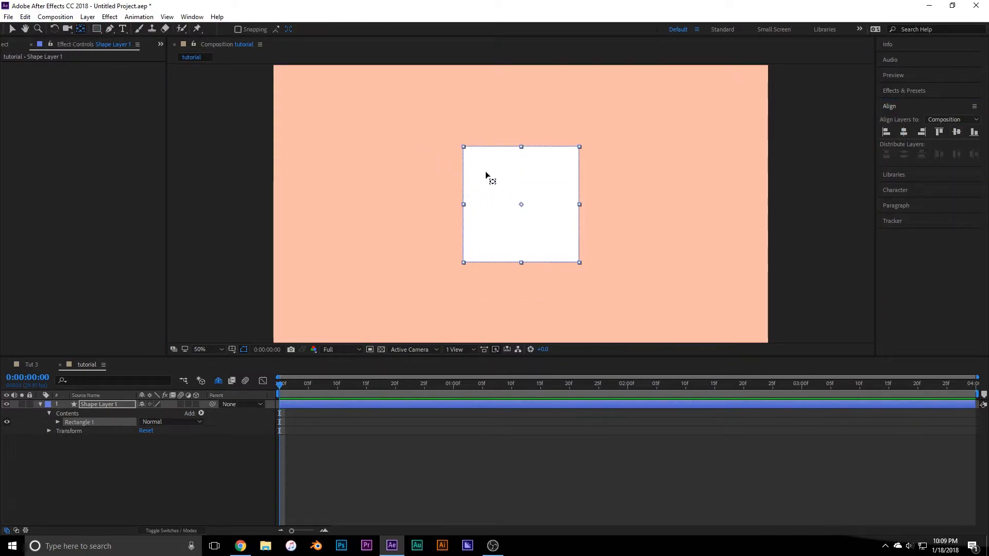
left_click(101, 406)
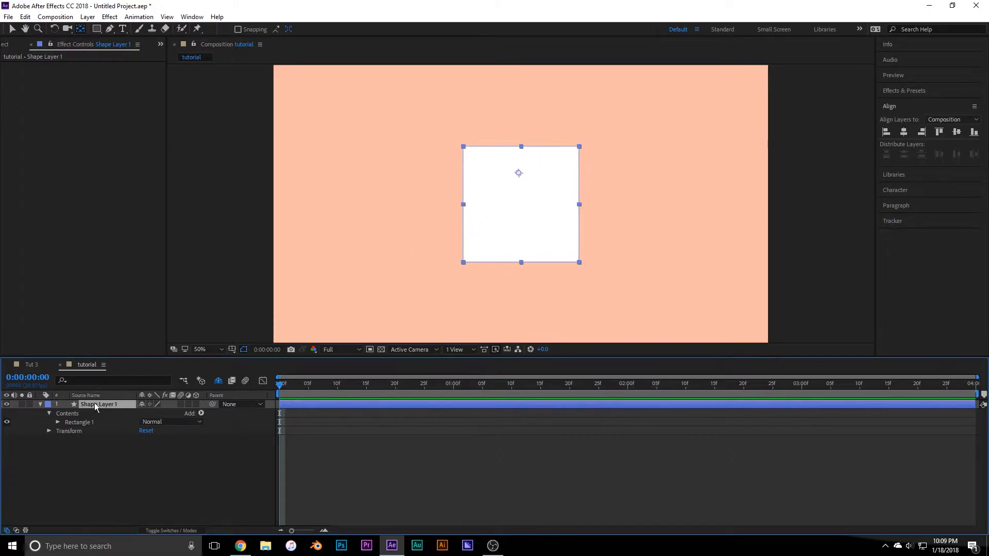
left_click_drag(516, 179, 521, 205)
- Convert the square's rectangle path to a Bezier path, set a Path keyframe at frame 0 and collapse the layer
left_click(34, 414)
left_click(58, 422)
left_click(66, 430)
right_click(81, 431)
key("Escape")
right_click(98, 432)
left_click(121, 437)
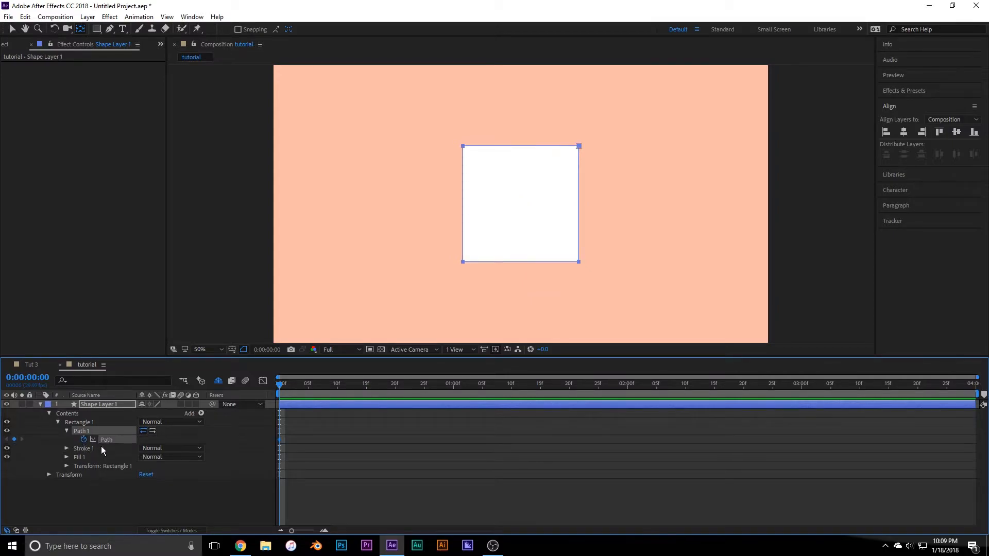
left_click(67, 430)
left_click(57, 422)
left_click(49, 414)
left_click(53, 449)
left_click(40, 404)
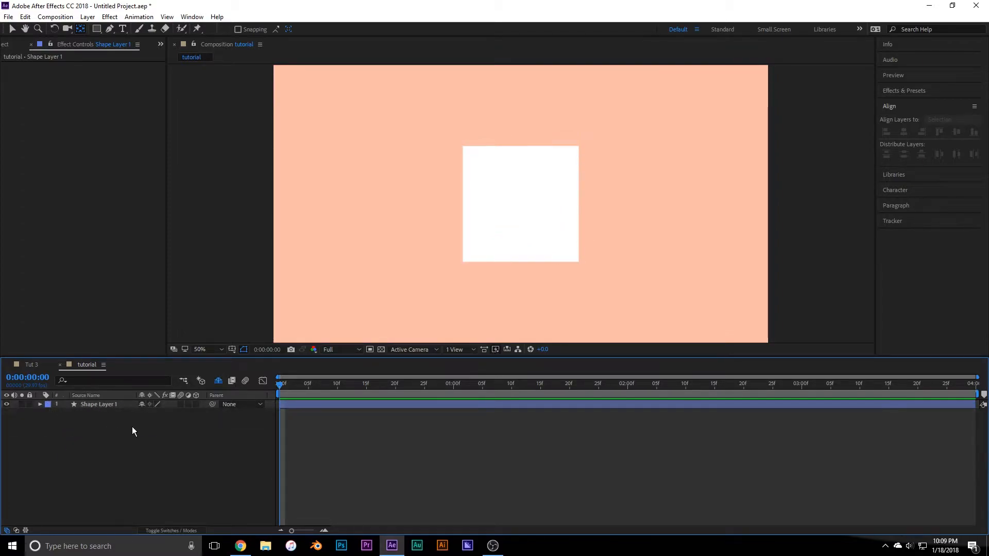
- Draw a white five-pointed star as a new shape layer with the Star tool and center it in the composition
left_click(96, 29)
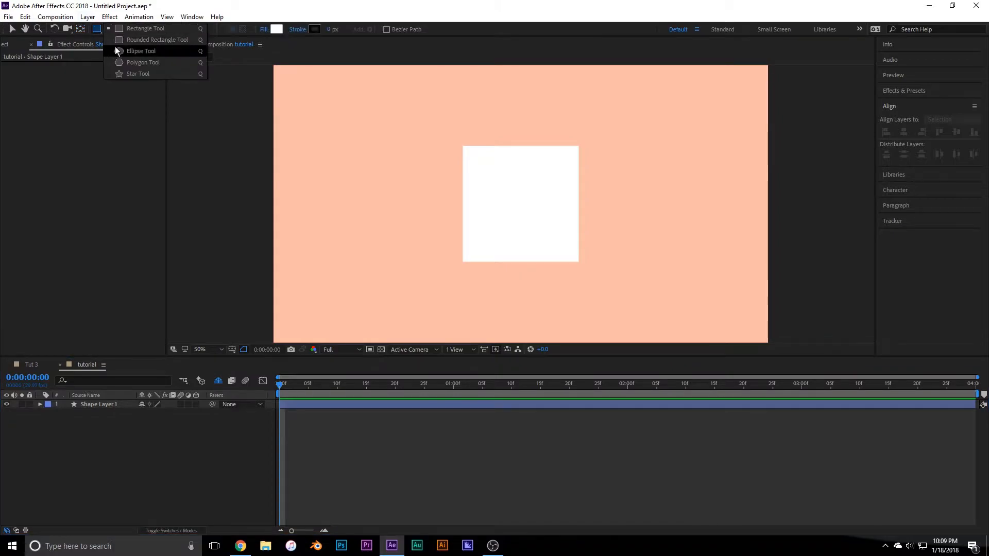
left_click(126, 74)
left_click_drag(465, 145, 536, 195)
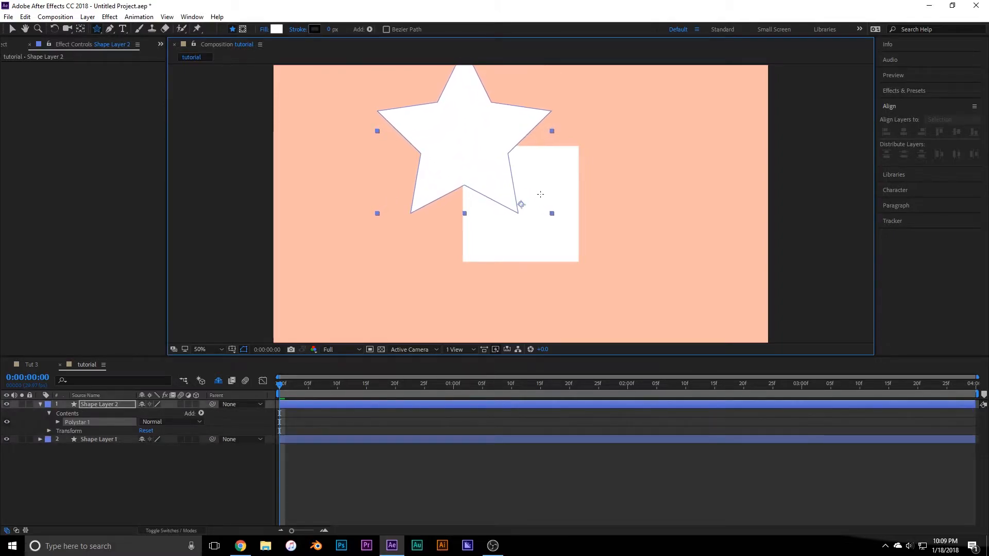
left_click(905, 133)
left_click(957, 133)
- Set the star's number of points to 3 in its polystar path so that it forms a triangle
left_click(58, 423)
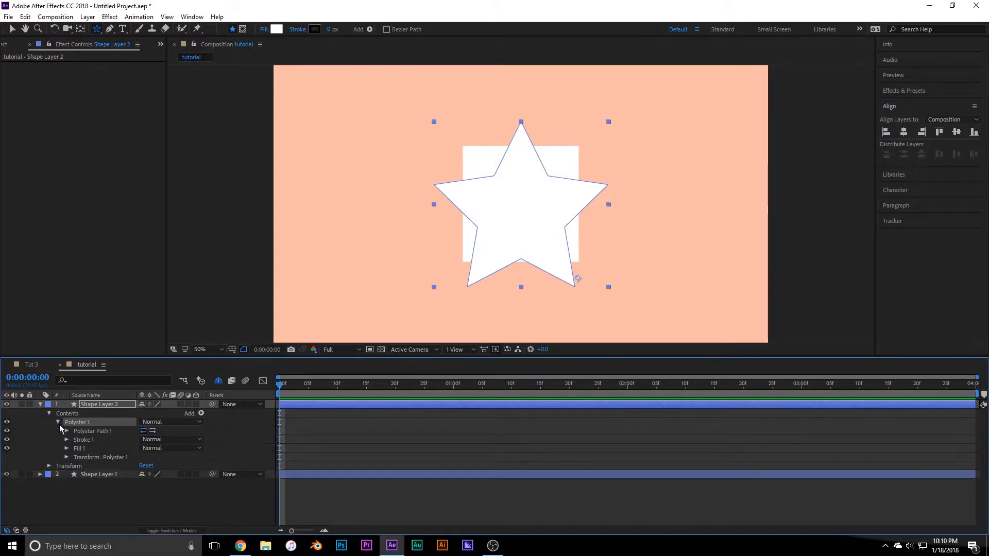
left_click(67, 431)
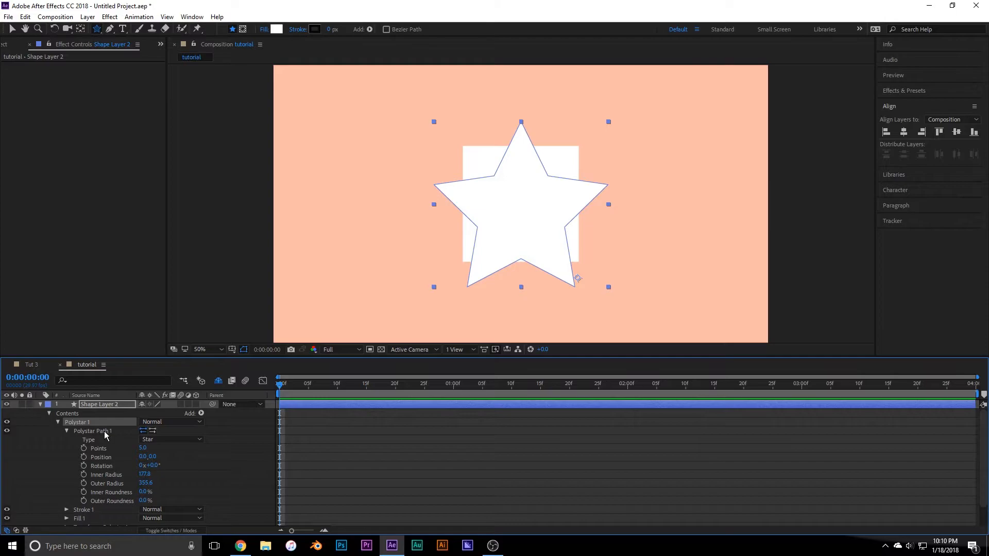
left_click(143, 449)
left_click(173, 450)
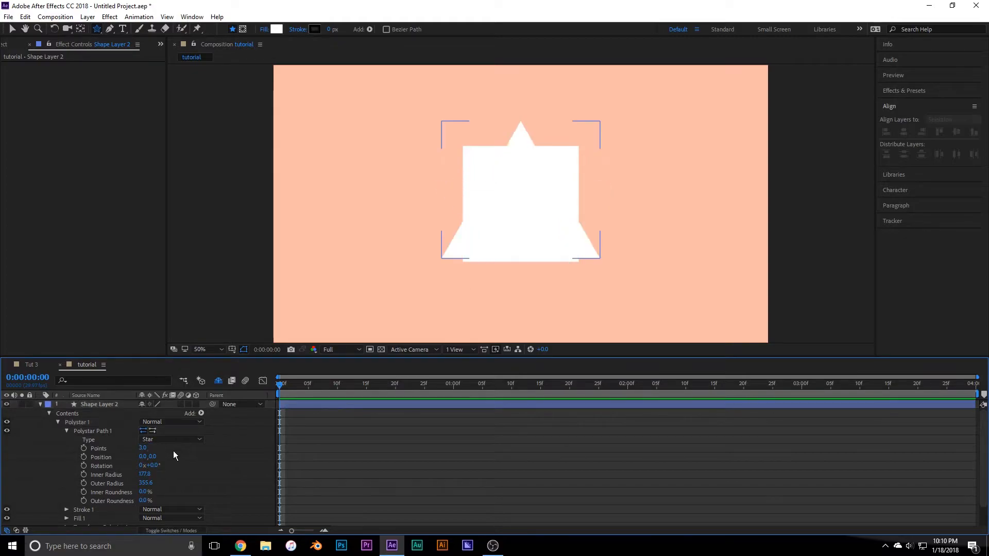
left_click(72, 432)
left_click(67, 431)
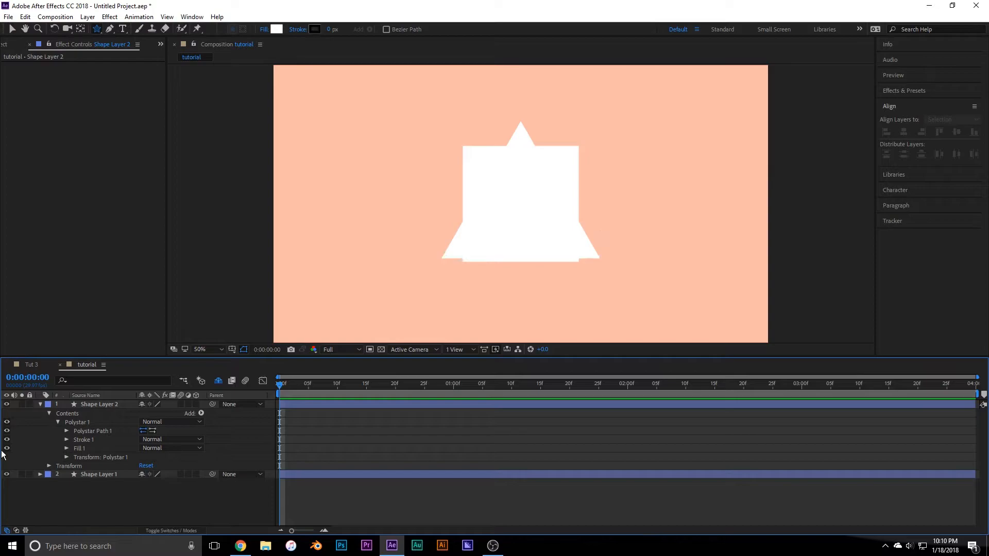
- Convert the triangle's polystar path to a Bezier path and set a Path keyframe at frame 0
right_click(91, 433)
left_click(119, 439)
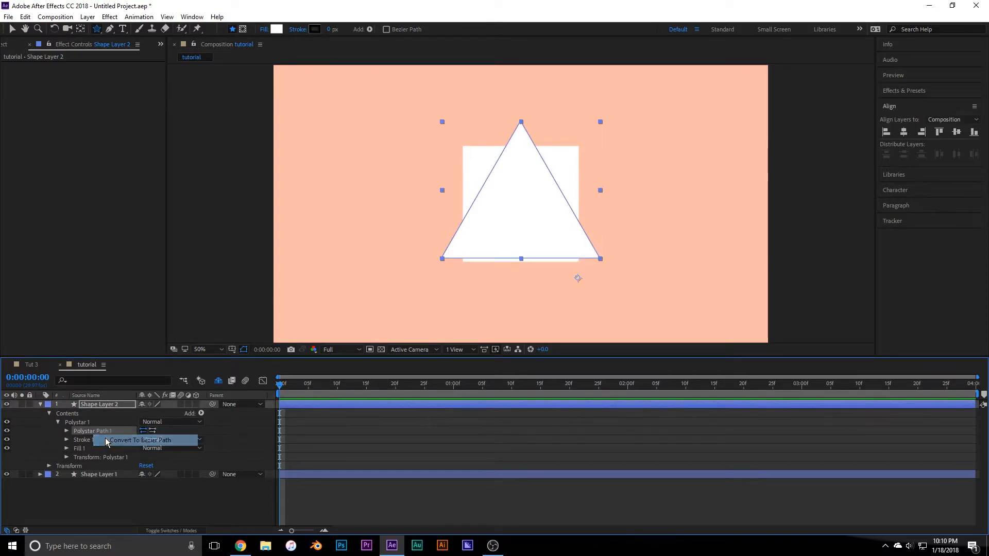
left_click(67, 432)
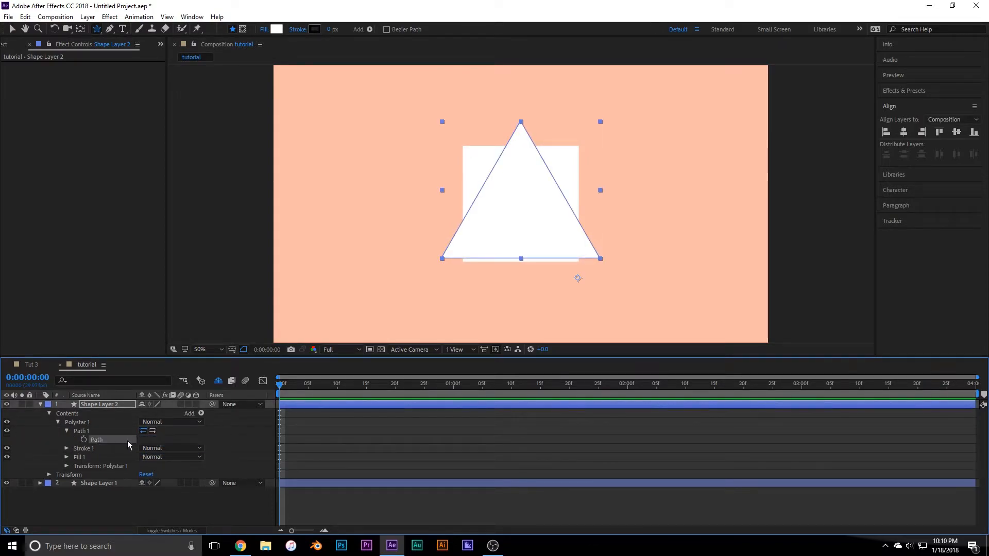
left_click(84, 439)
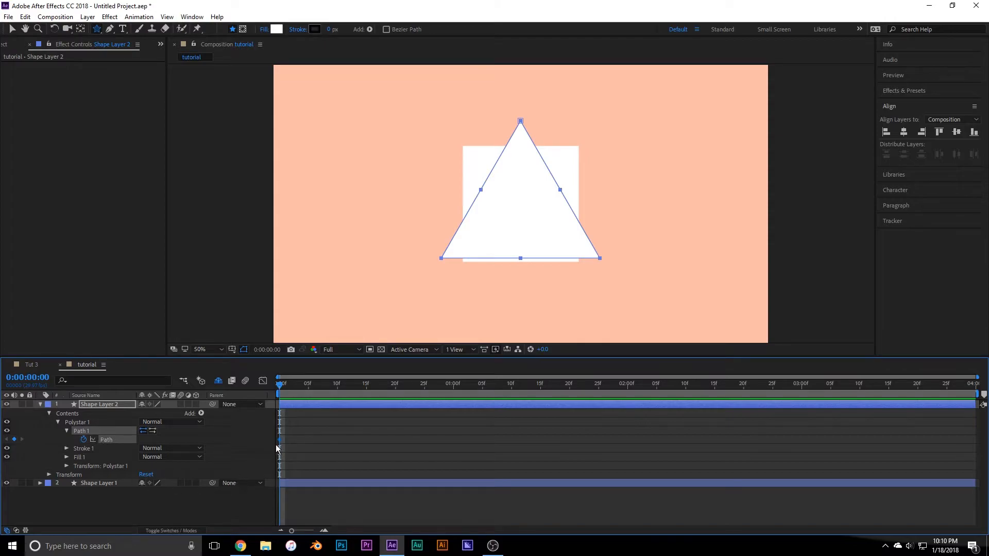
- Select the triangle's Path keyframe, collapse its layer, and select and expand Shape Layer 1 down to the square's Path property
left_click(119, 406)
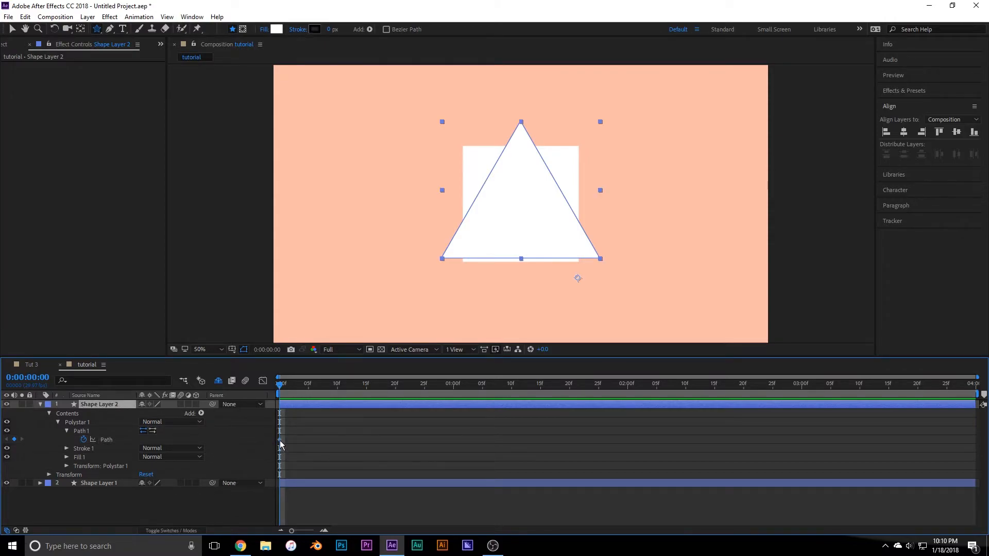
left_click(279, 441)
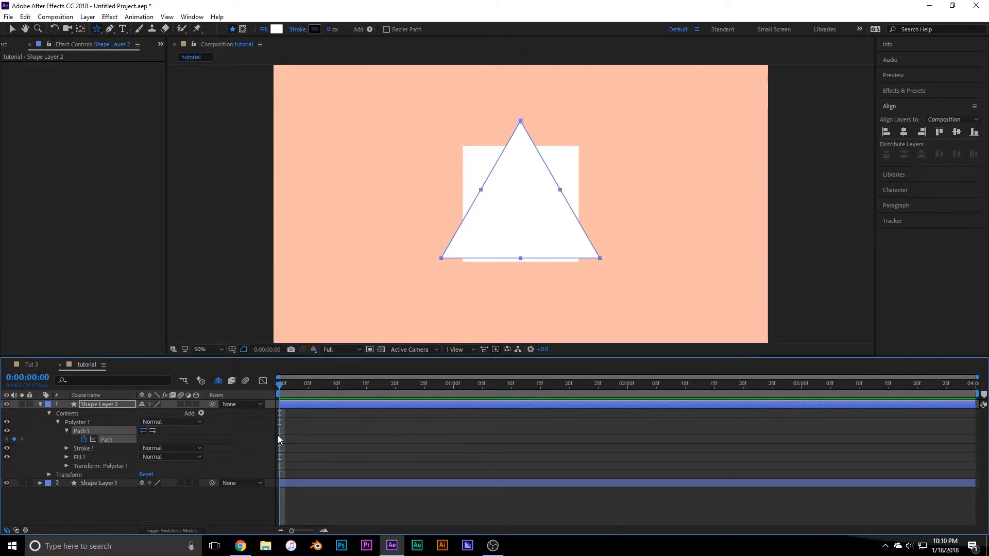
left_click(40, 404)
left_click(106, 412)
left_click(41, 413)
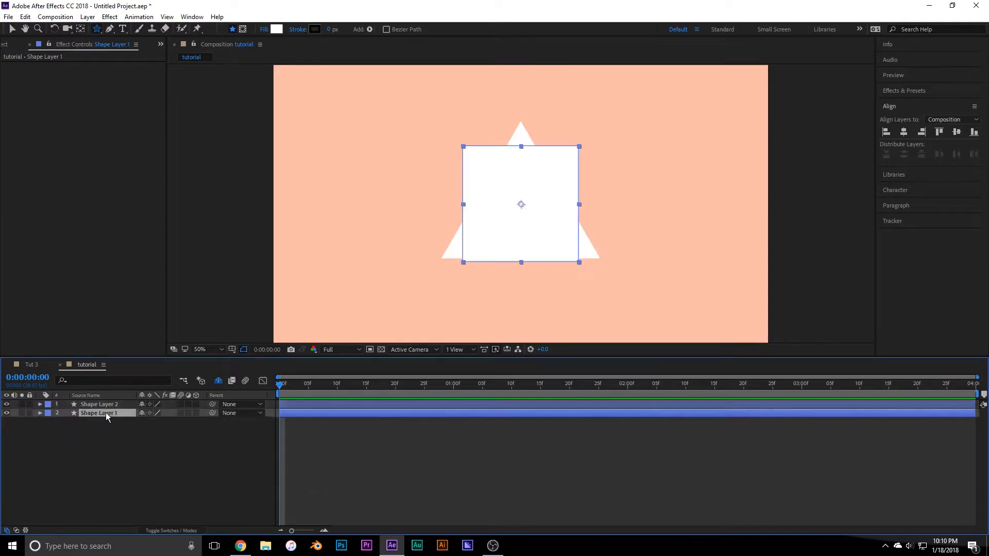
left_click(50, 422)
left_click(58, 430)
left_click(66, 440)
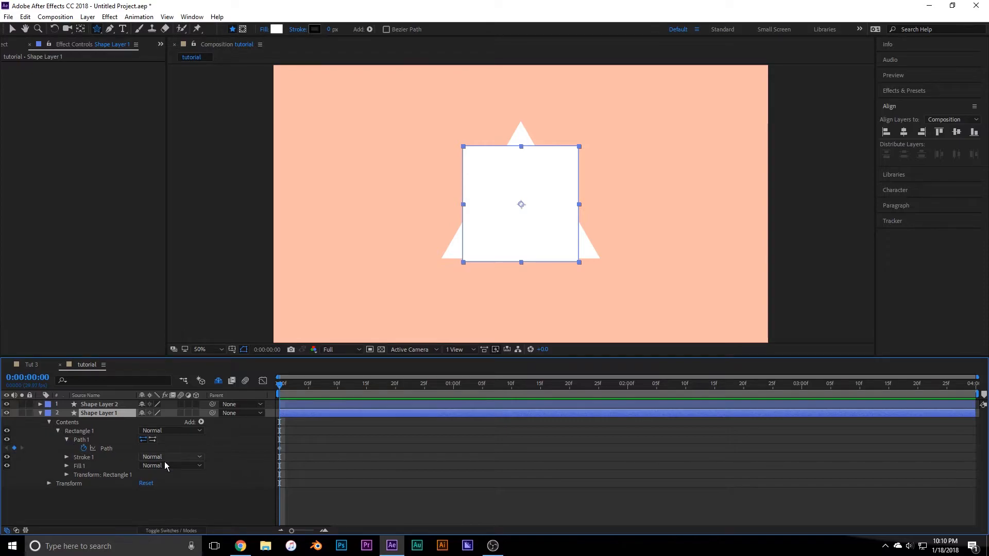
key("Page_Down")
key("Page_Down")
key("Page_Down")
key("Page_Down")
key("Page_Down")
key("Page_Down")
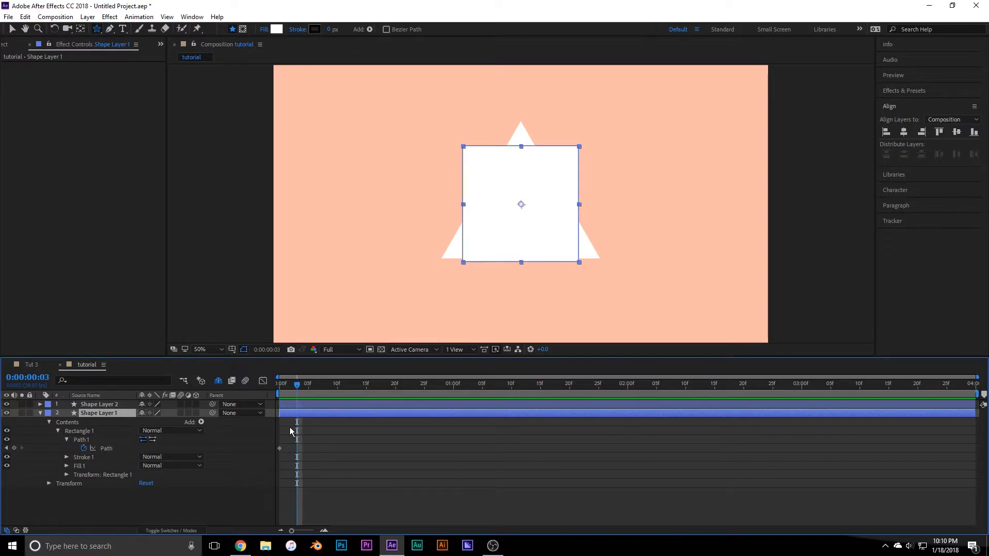
key("Page_Up")
key("Page_Up")
key("Page_Up")
key("Page_Up")
key("Page_Up")
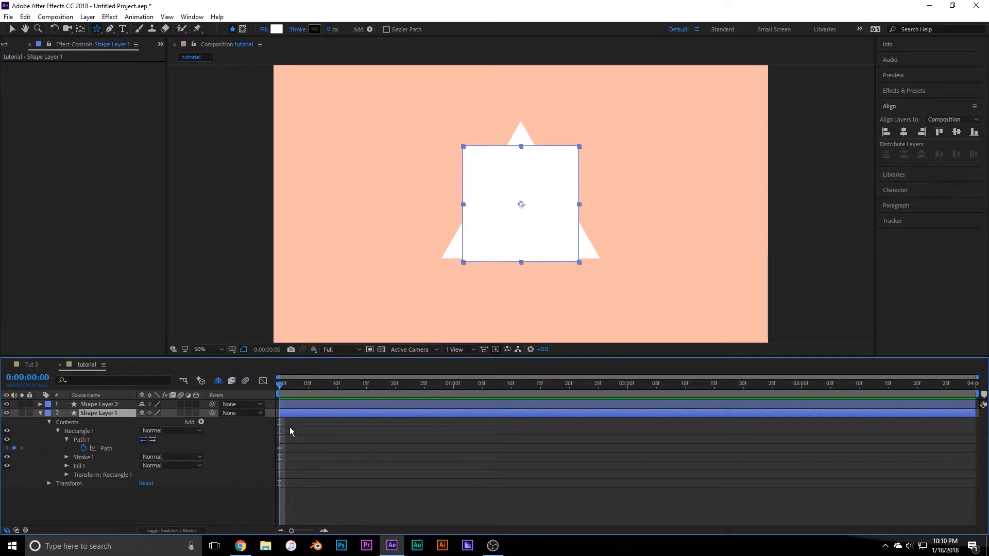
- Paste the triangle's Path keyframe onto the square's Path property at frame 7
key("Page_Down")
key("Page_Down")
key("Page_Down")
key("Page_Down")
key("Page_Down")
key("Page_Down")
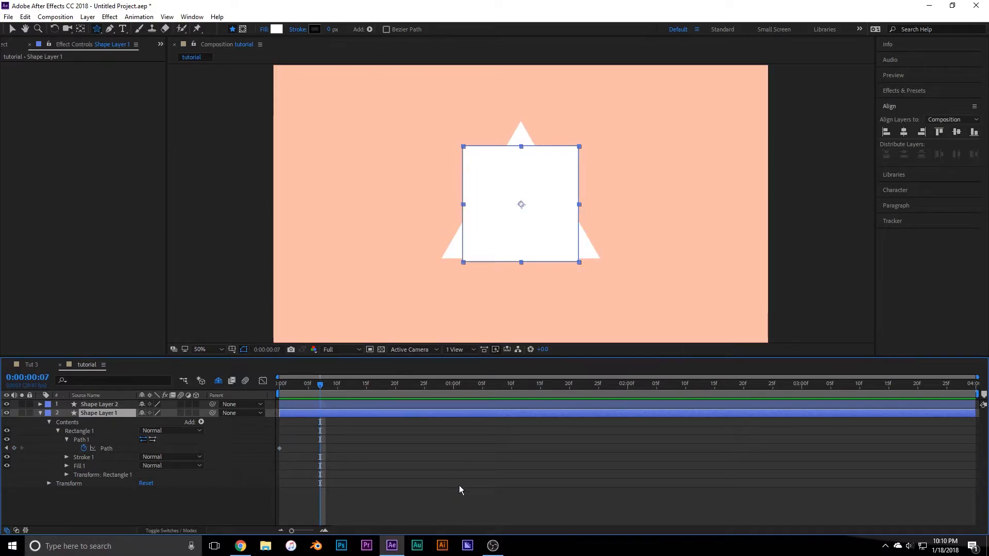
key("ctrl+v")
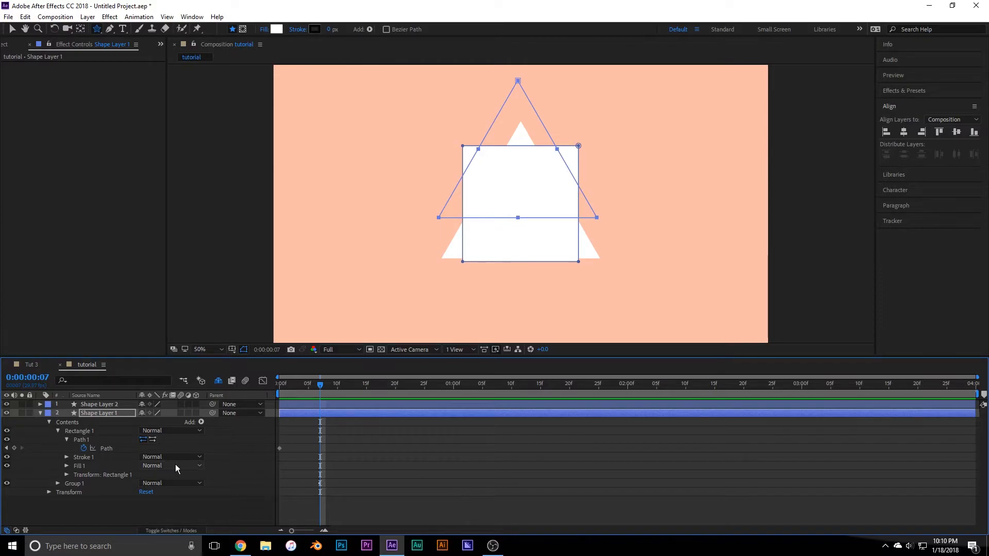
key("ctrl+z")
left_click(113, 447)
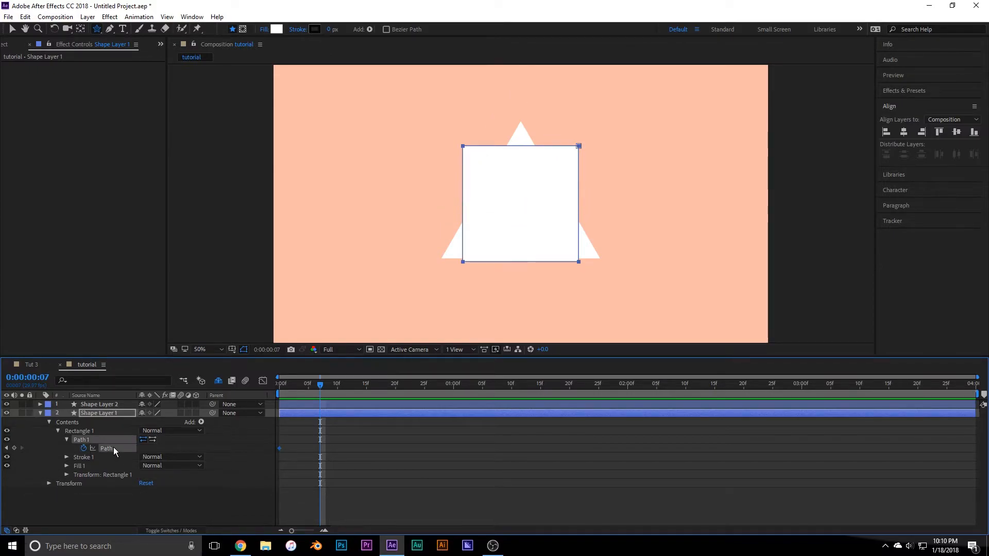
key("ctrl+v")
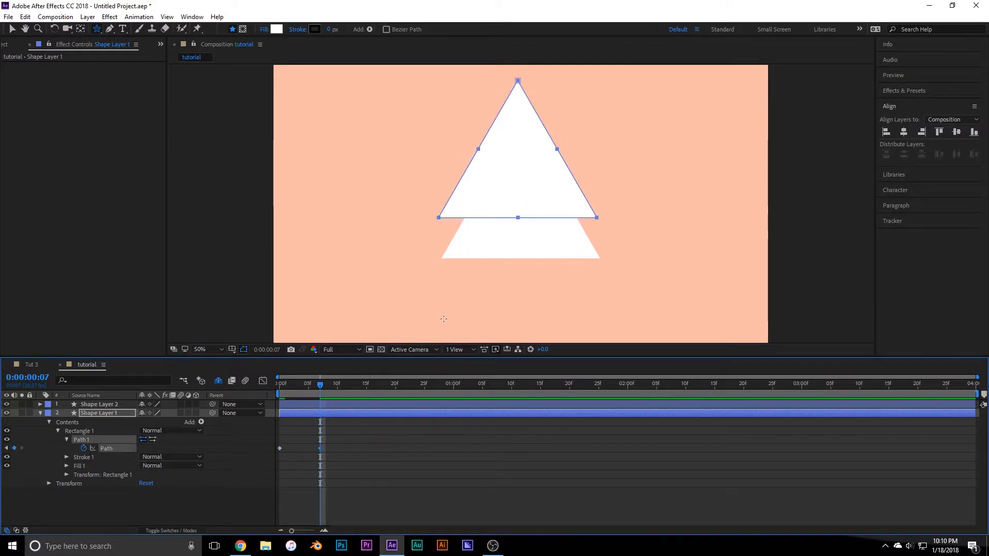
- Replace the square's Path keyframe at frame 0 with a pasted copy of it, moved there from frame 2
mouse_move(319, 385)
left_mouse_down()
mouse_move(272, 383)
mouse_move(323, 370)
mouse_move(291, 371)
mouse_move(355, 375)
mouse_move(320, 387)
left_mouse_up()
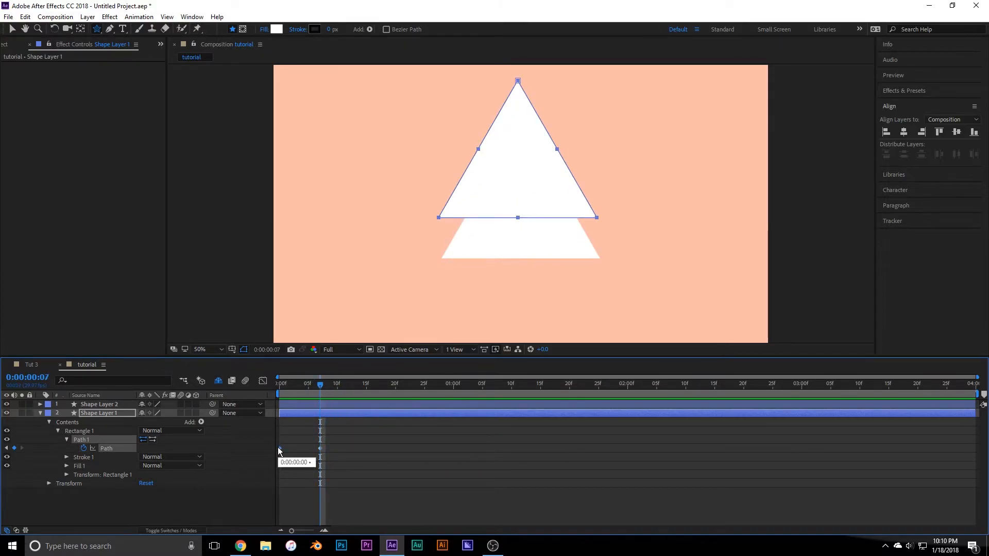
left_click_drag(320, 390, 288, 391)
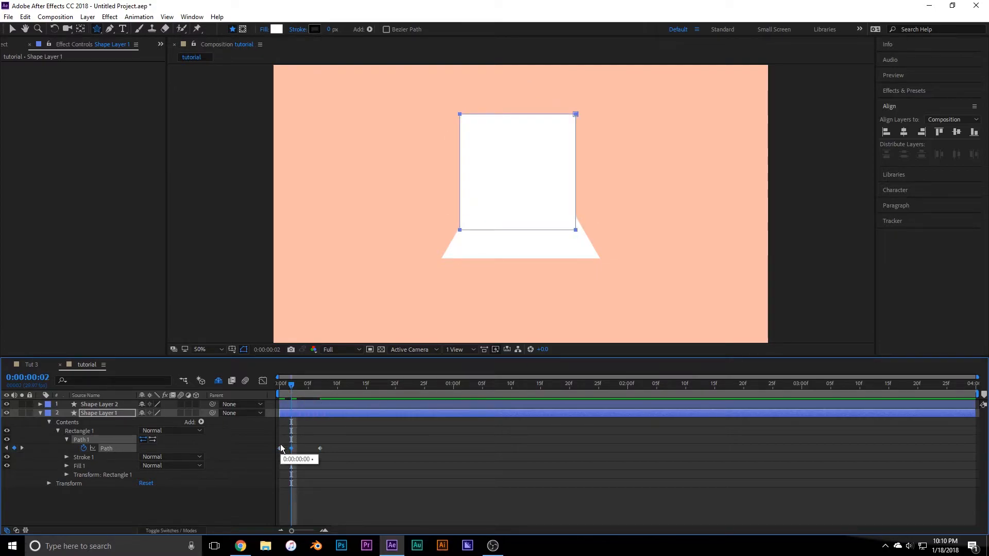
key("Delete")
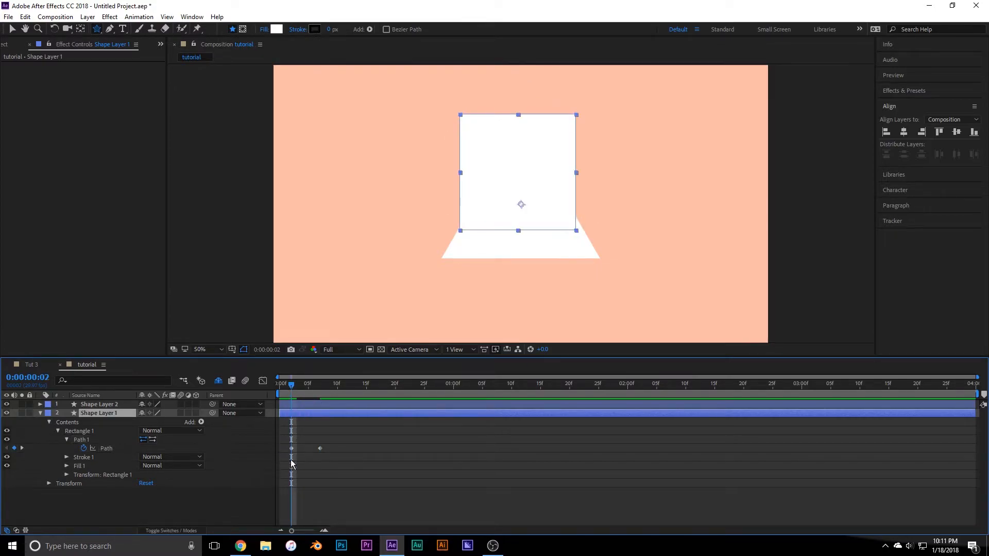
left_click(288, 448)
left_click_drag(292, 452, 283, 454)
mouse_move(292, 388)
left_mouse_down()
mouse_move(263, 392)
mouse_move(327, 390)
mouse_move(277, 392)
left_mouse_up()
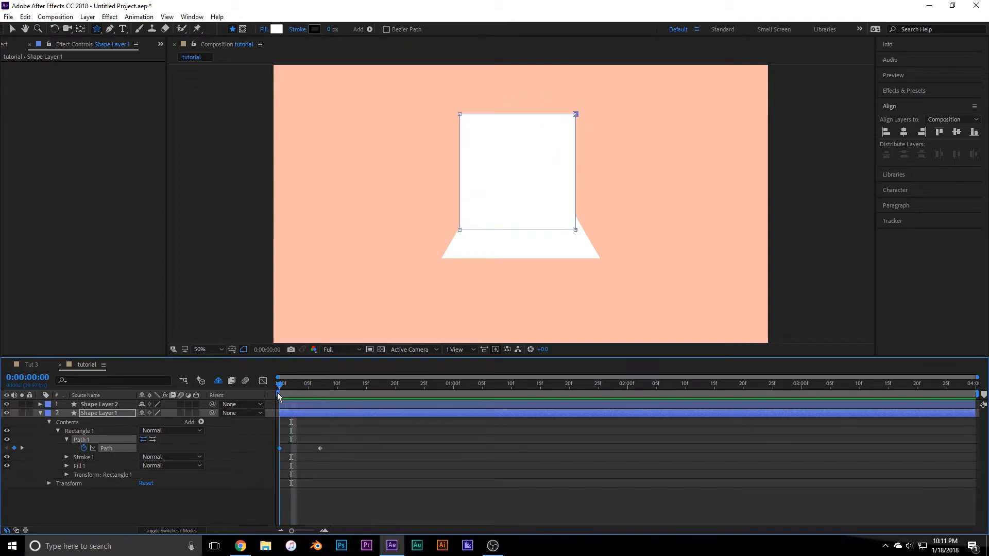
- Delete Shape Layer 2, the separate triangle layer
left_click(112, 413)
left_click(114, 400)
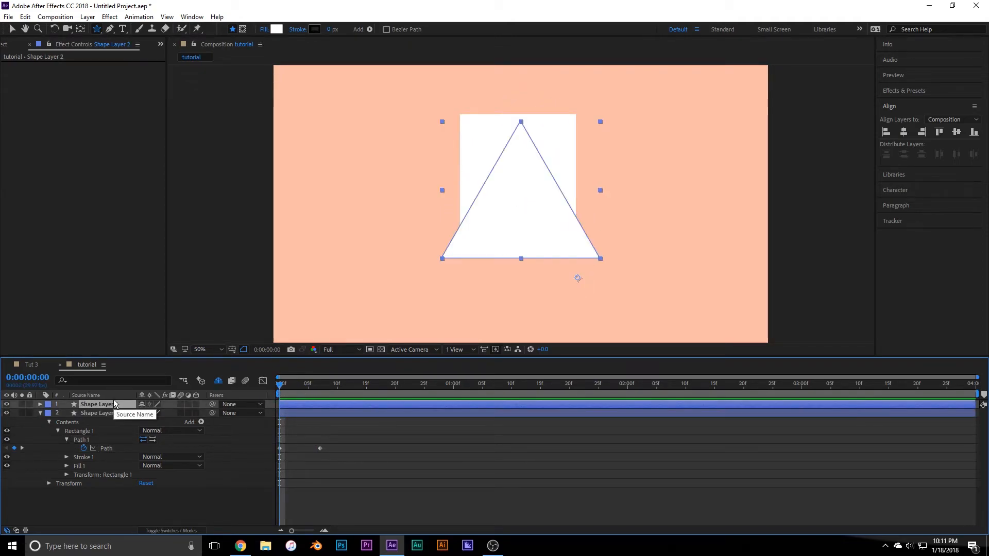
key("Delete")
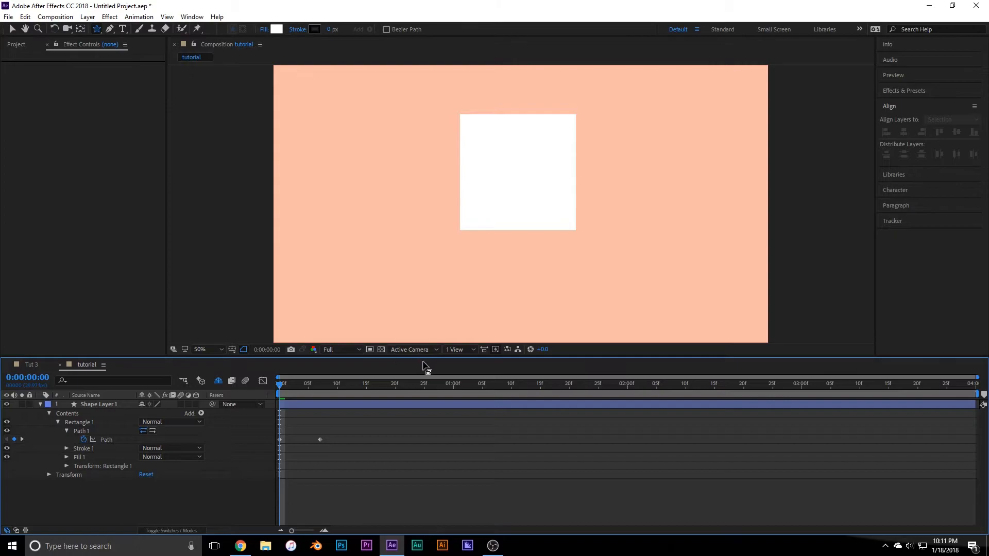
- Center Shape Layer 1 in the composition and move its anchor point to the middle of the square
left_click(98, 404)
left_click(956, 132)
left_click(958, 133)
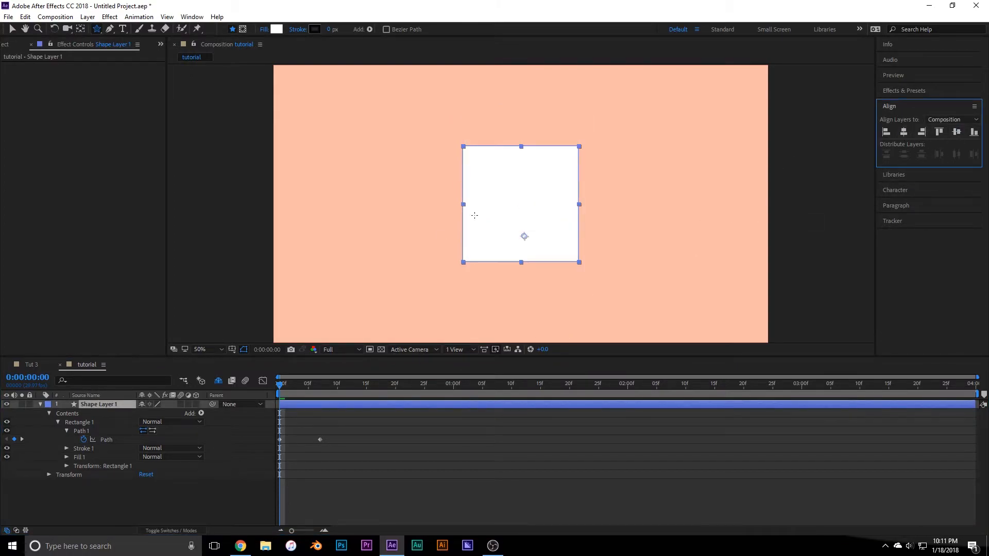
key("y")
left_click_drag(525, 239, 524, 211)
left_click(10, 29)
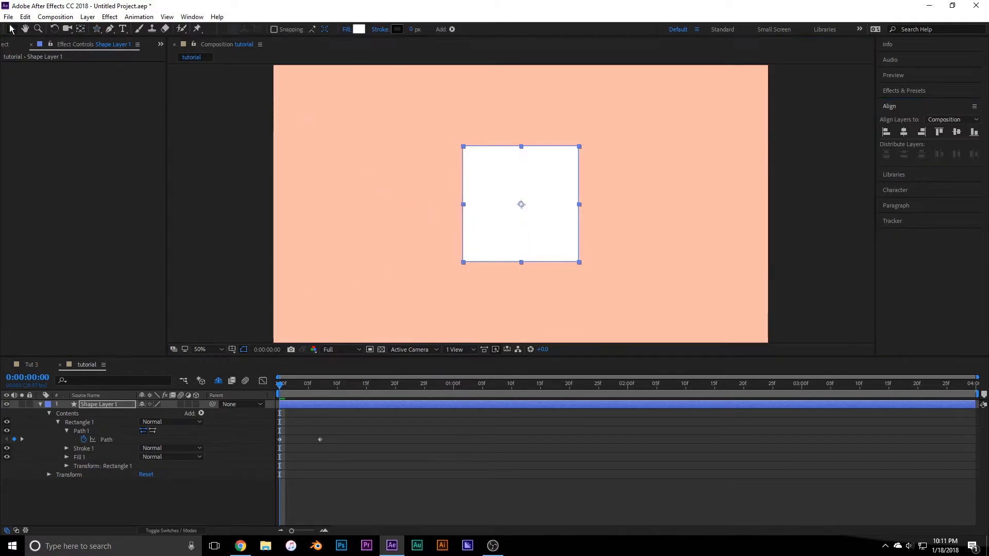
left_click(40, 404)
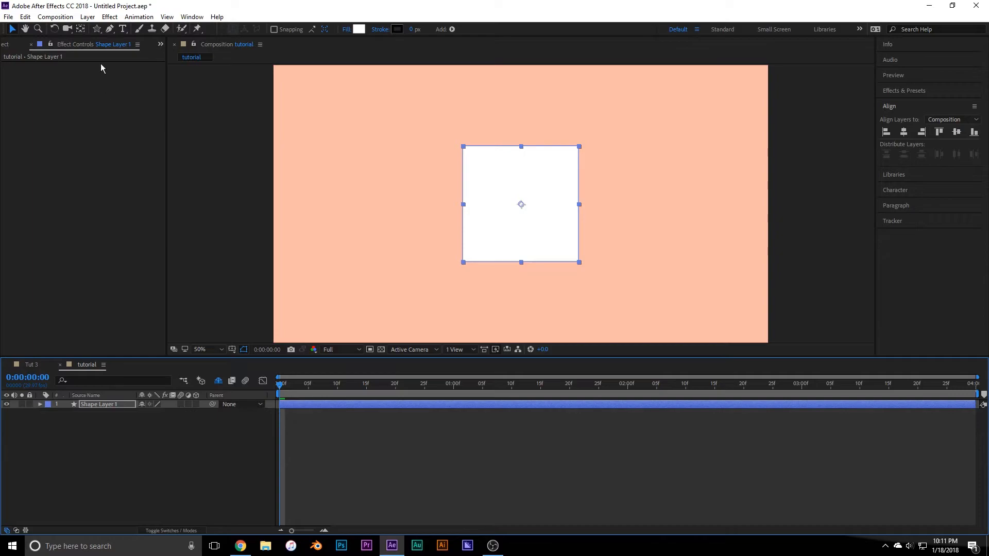
- Draw a white five-pointed star as a new shape layer over the square and center it in the composition
left_click(99, 32)
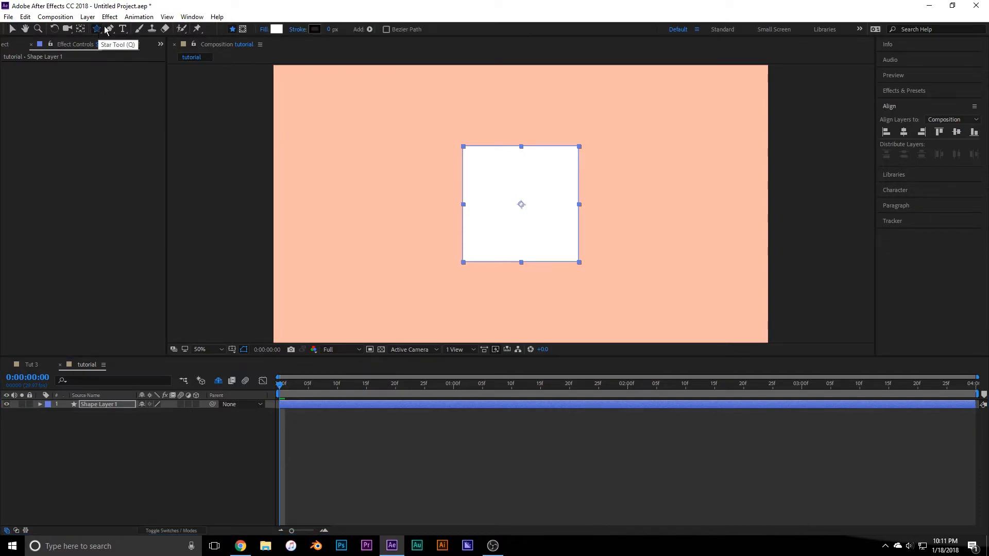
left_click(101, 453)
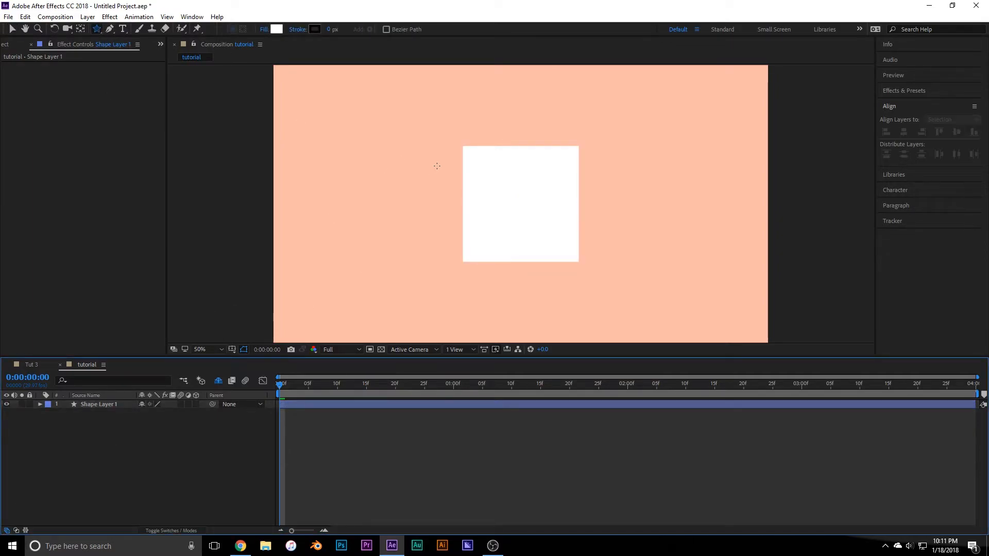
left_click_drag(468, 139, 537, 208)
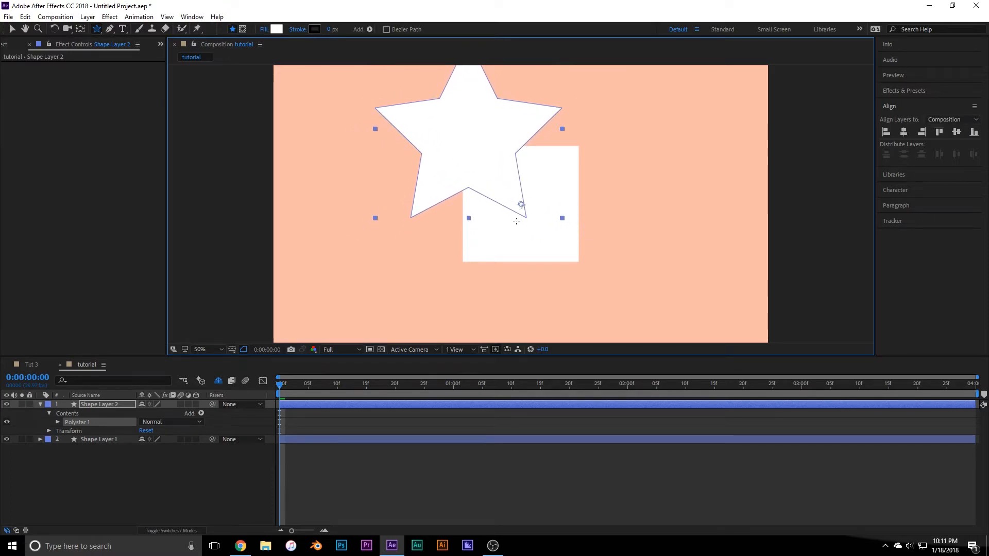
left_click(904, 132)
left_click(956, 133)
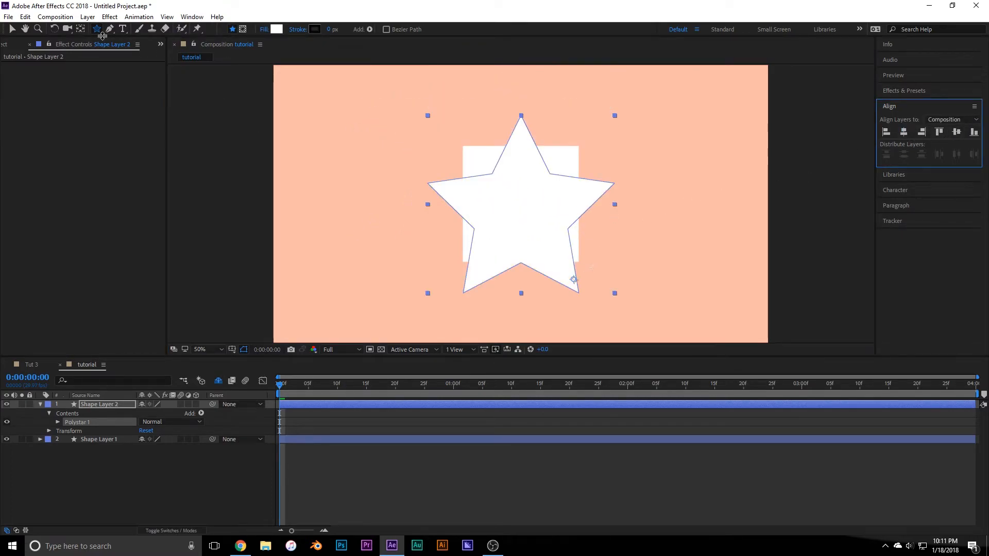
- Move the star layer's anchor point to the center of the composition
left_click(80, 29)
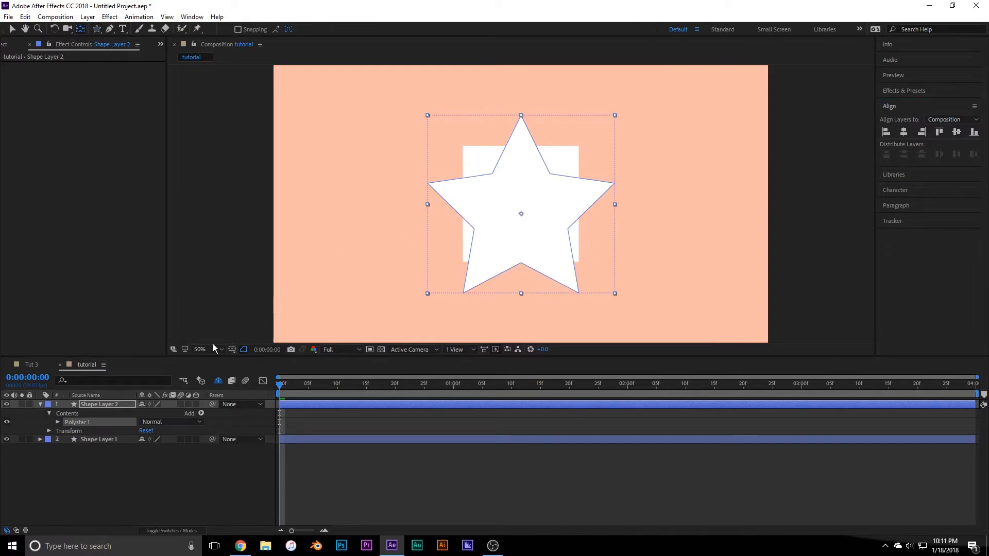
left_click(110, 405)
left_click_drag(573, 277, 521, 208)
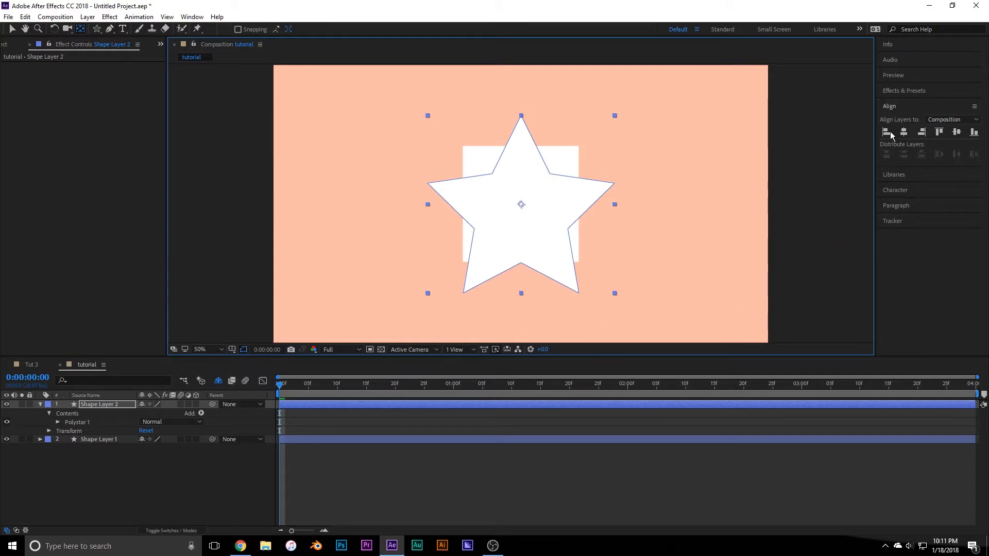
left_click(939, 133)
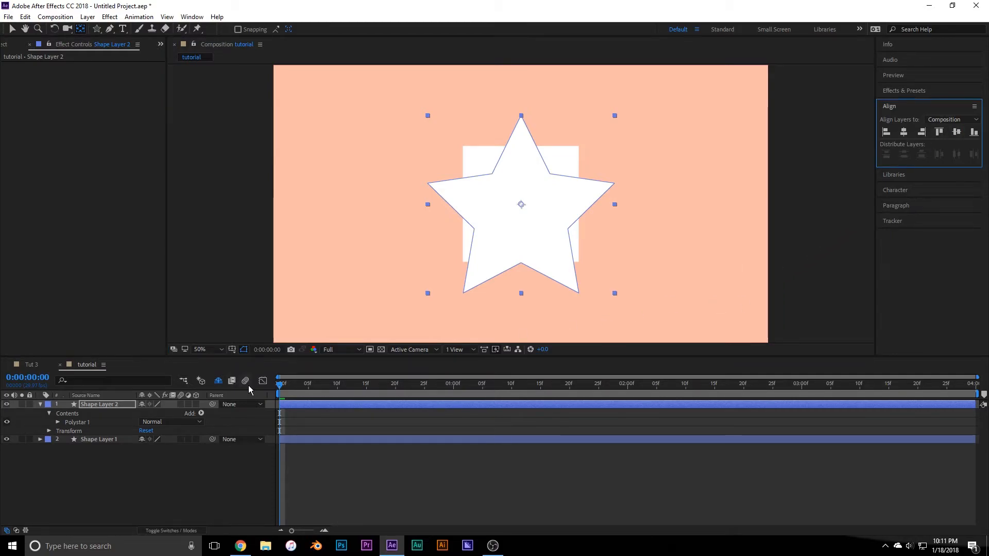
- Convert the star's polystar path to a Bezier path and set a Path keyframe at frame 0
left_click(57, 423)
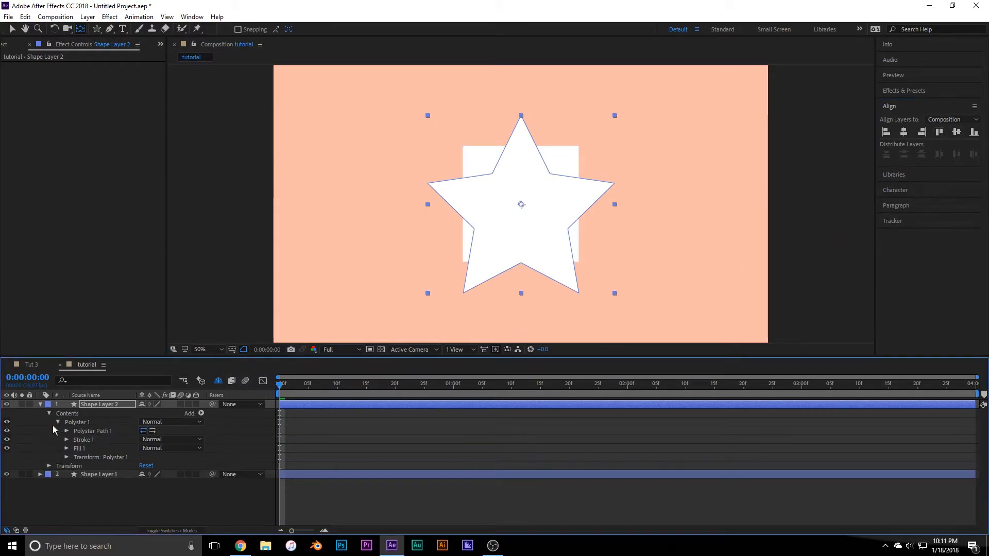
right_click(90, 430)
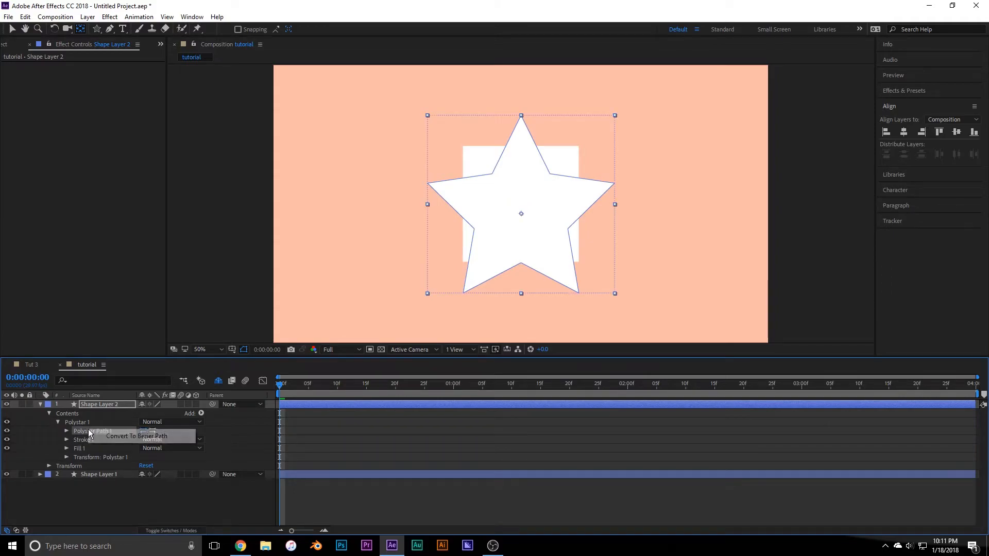
left_click(103, 437)
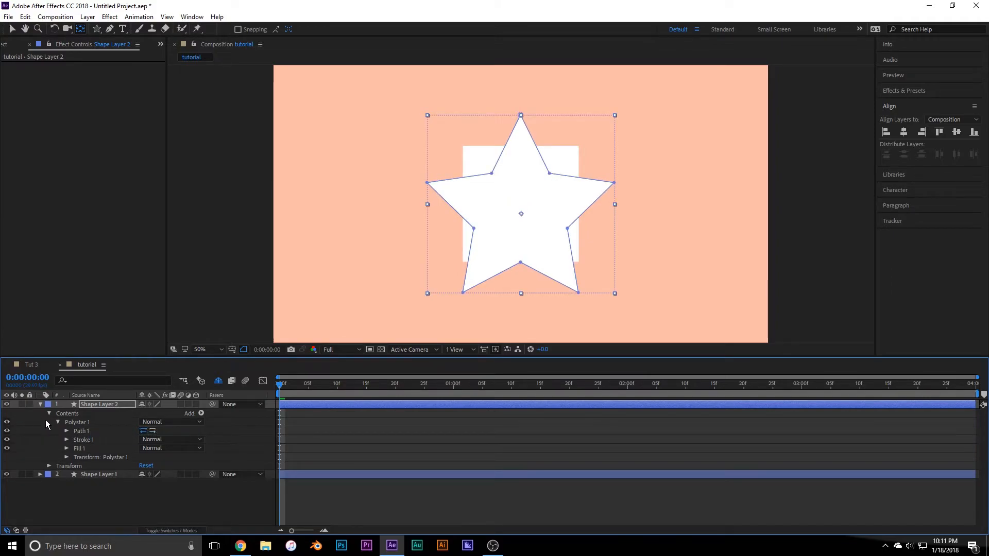
left_click(66, 431)
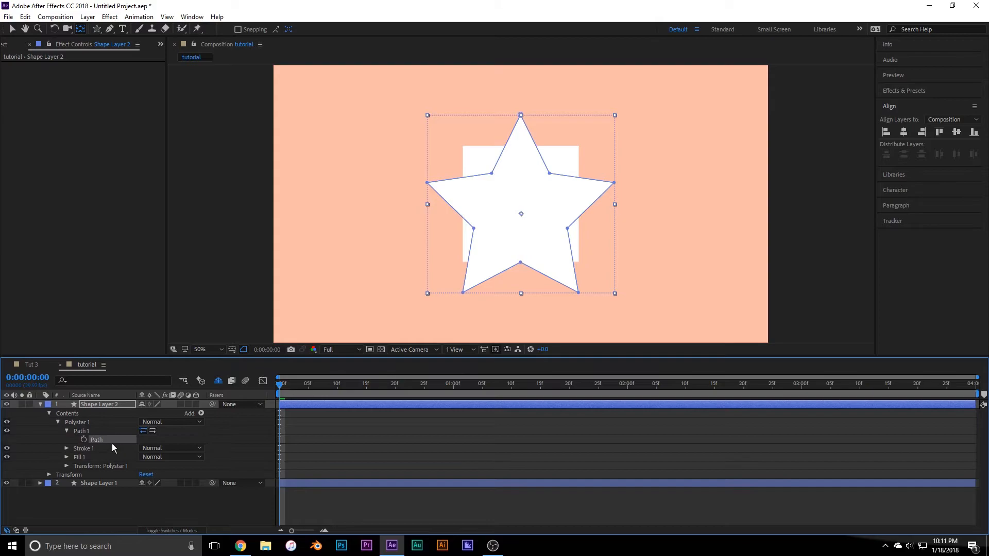
left_click(84, 439)
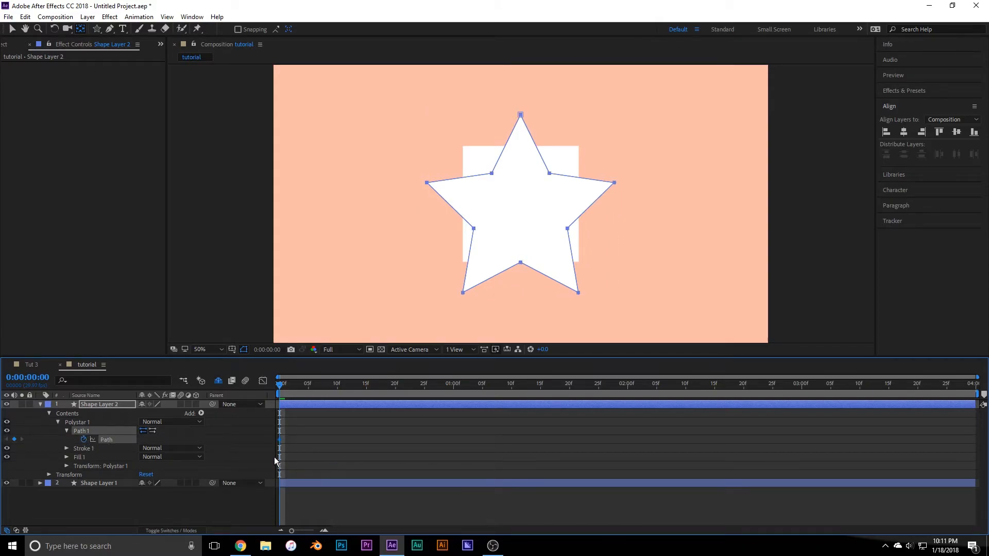
- Delete the star's shape layer and expand Shape Layer 1 down to its Path keyframes
left_click(85, 405)
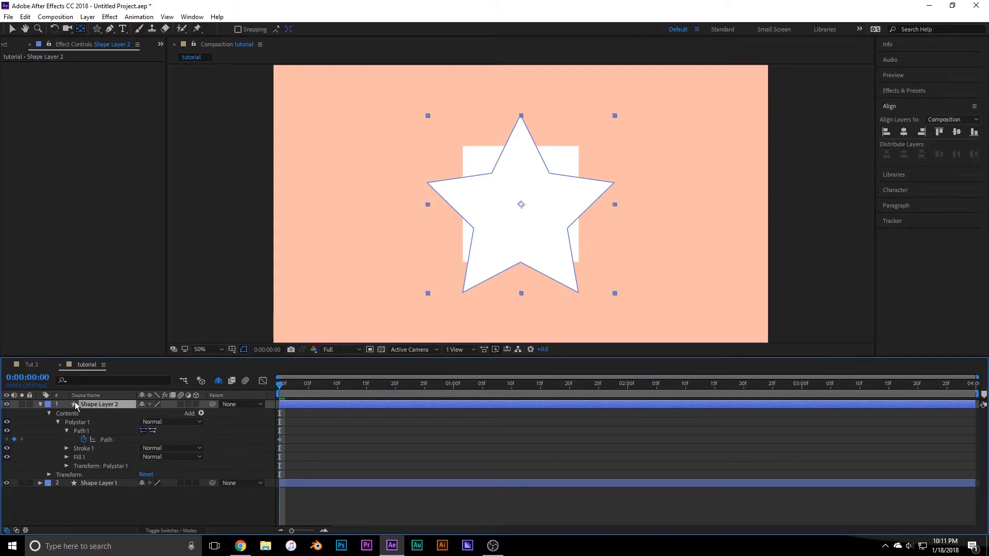
key("Delete")
left_click(89, 404)
left_click(40, 404)
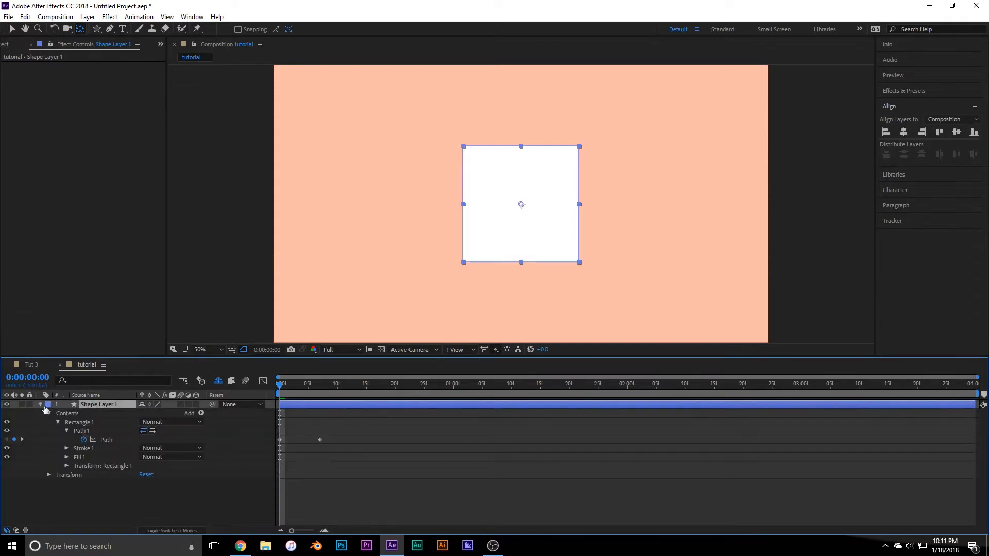
- Paste the star's Path keyframe onto Shape Layer 1's path at frame 17
left_click(81, 431)
left_click_drag(332, 382, 320, 382)
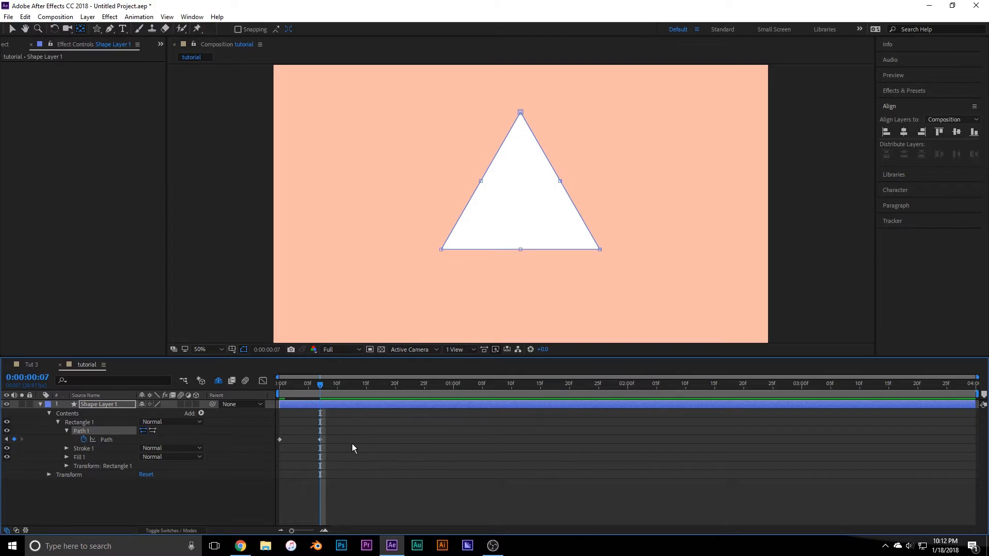
key("space")
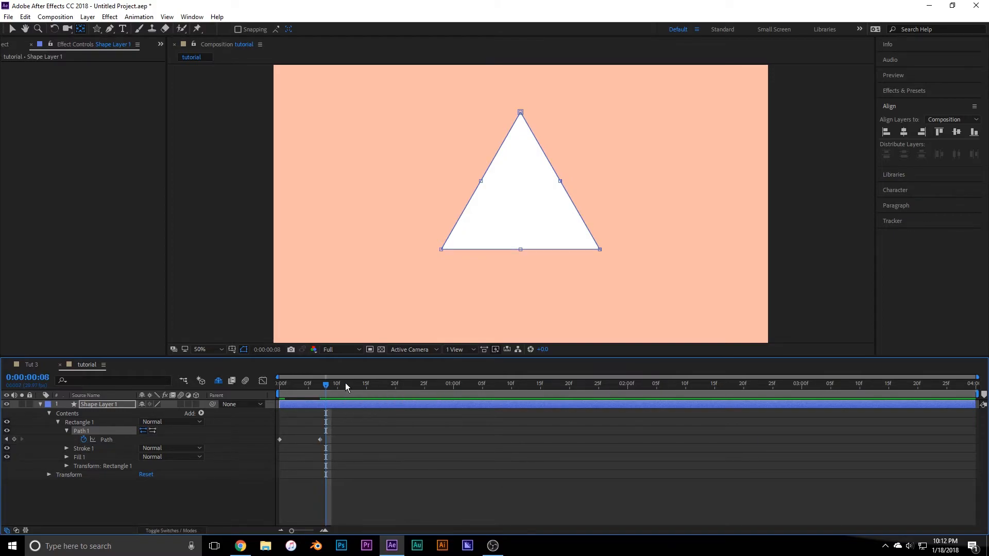
key("space")
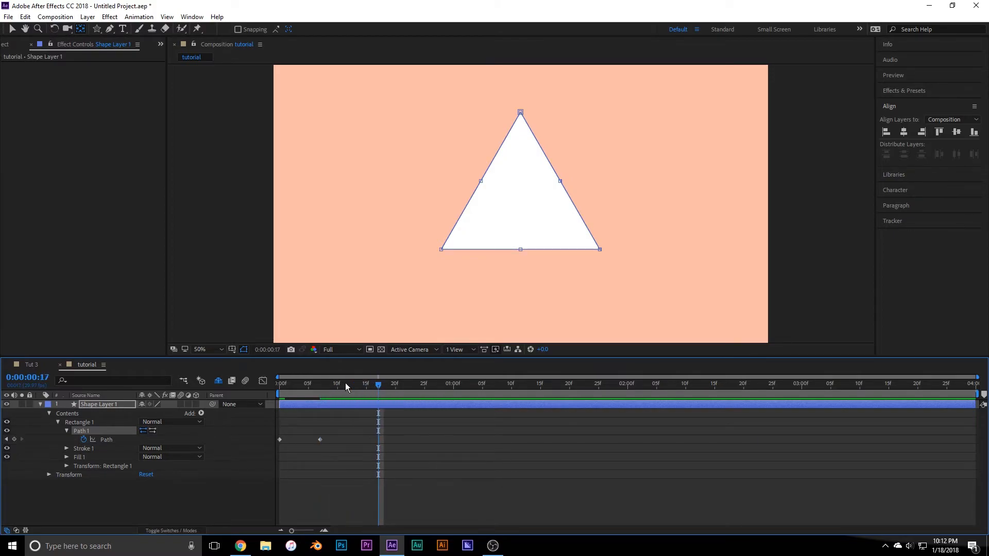
key("ctrl+v")
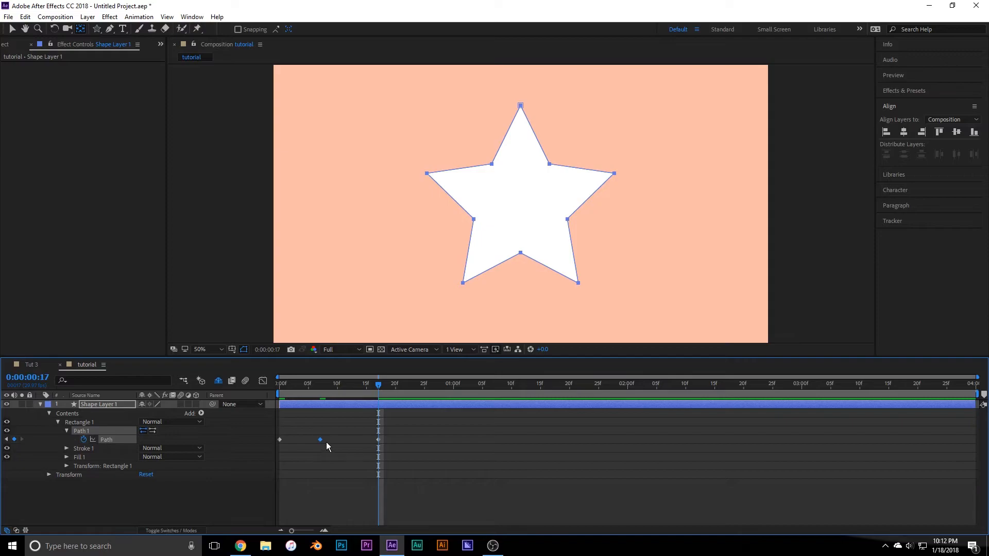
- Duplicate the triangle's Path keyframe from frame 7 to frame 15 to hold the triangle shape
left_click_drag(325, 383, 320, 384)
key("Page_Down")
key("Page_Down")
key("Page_Up")
key("Page_Down")
key("Page_Down")
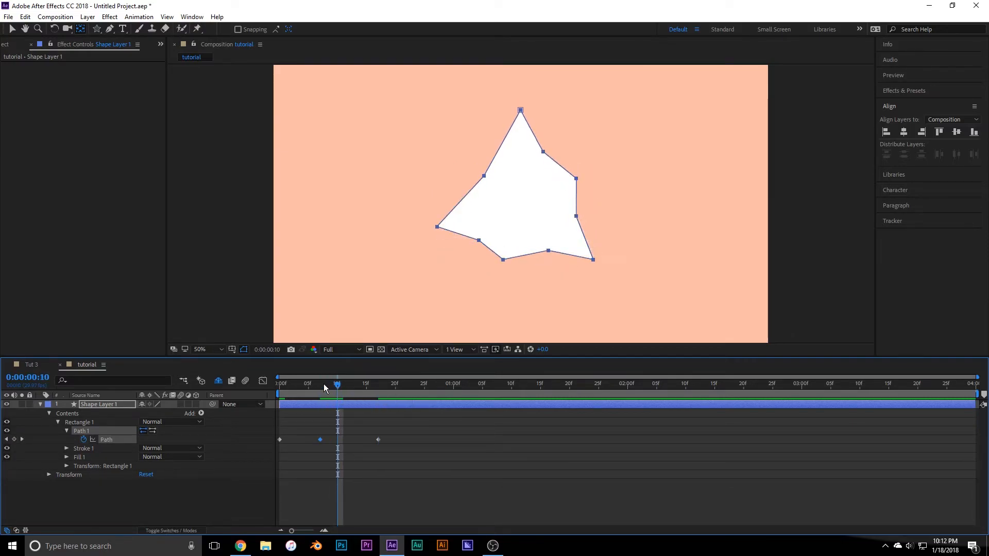
key("Page_Down")
key("Page_Down")
key("Page_Down")
key("Page_Down")
key("Page_Down")
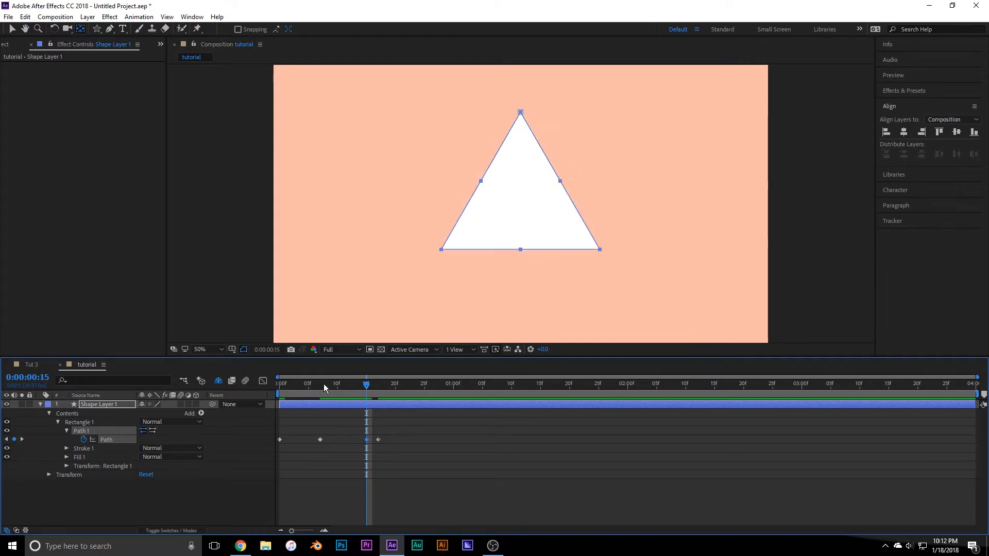
- Move the star's Path keyframe to frame 22
key("Page_Down")
key("Page_Down")
key("Page_Down")
key("Page_Down")
key("Page_Down")
key("Page_Down")
key("Page_Down")
left_click_drag(378, 439, 407, 439)
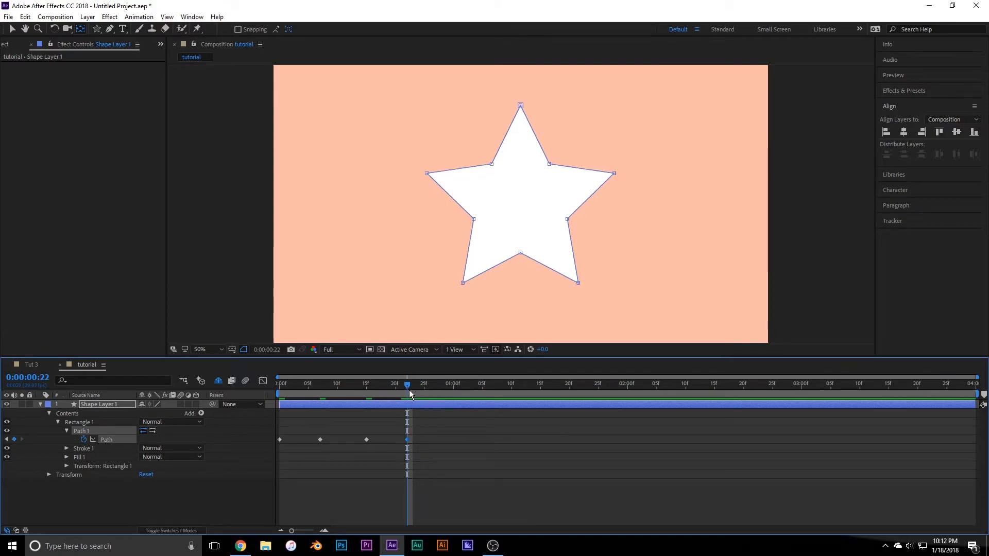
- Duplicate the star's Path keyframe at frame 29 to hold the star shape
key("Page_Down")
key("Page_Down")
key("Page_Down")
key("Page_Down")
key("Page_Down")
key("Page_Down")
key("Page_Down")
key("ctrl+v")
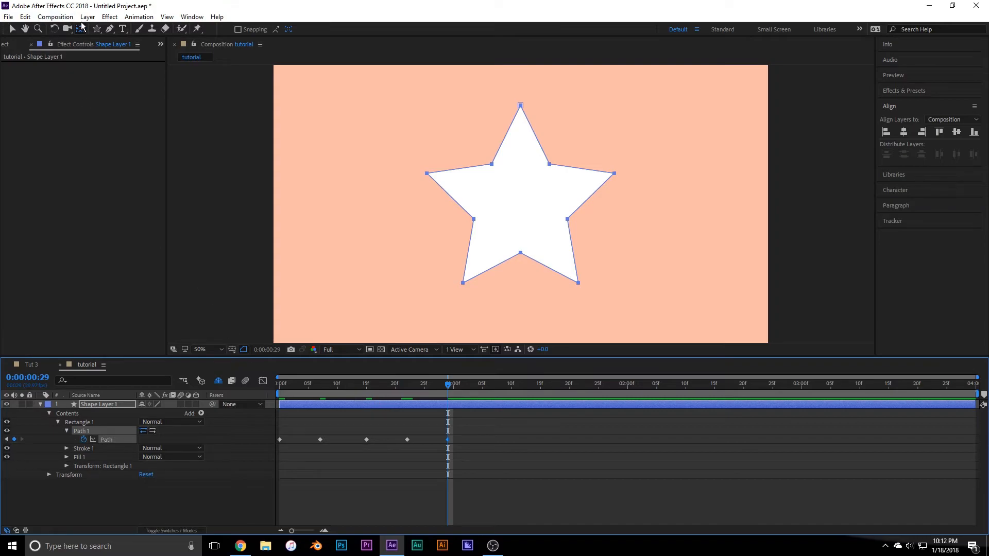
- Draw a white circle on a new shape layer over the star and centre it horizontally and vertically in the composition
left_click(96, 474)
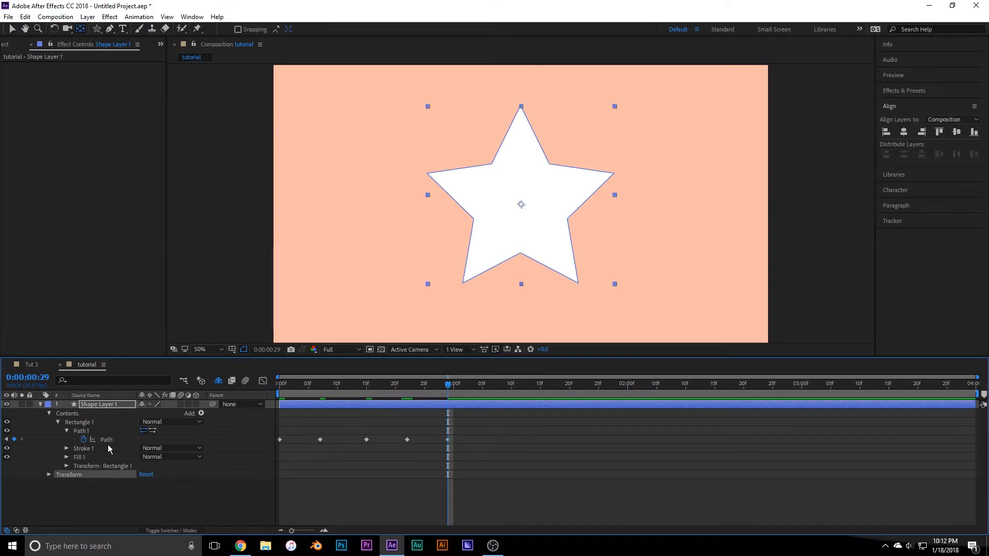
left_click(97, 481)
left_click_drag(97, 29, 123, 52)
left_click_drag(459, 134, 616, 291)
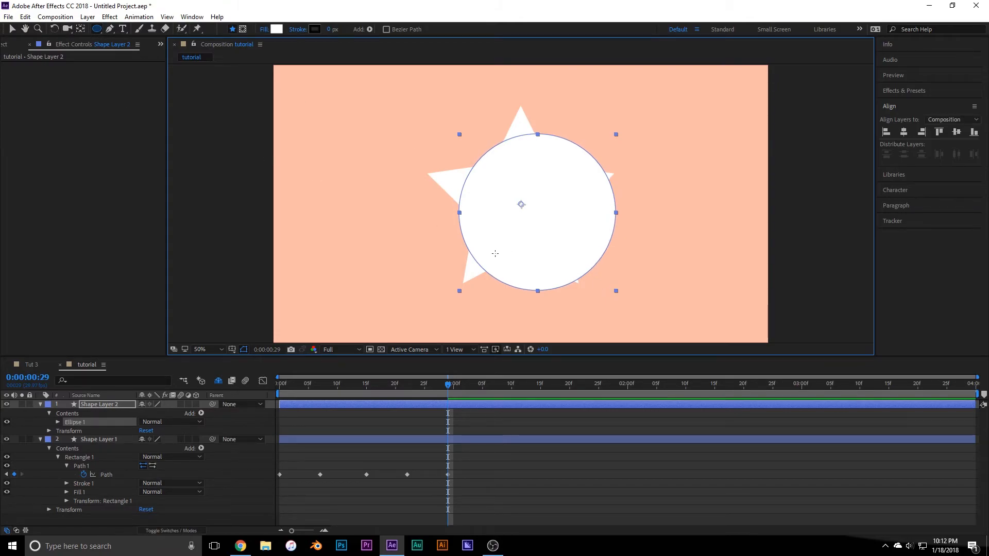
left_click(903, 132)
left_click(956, 131)
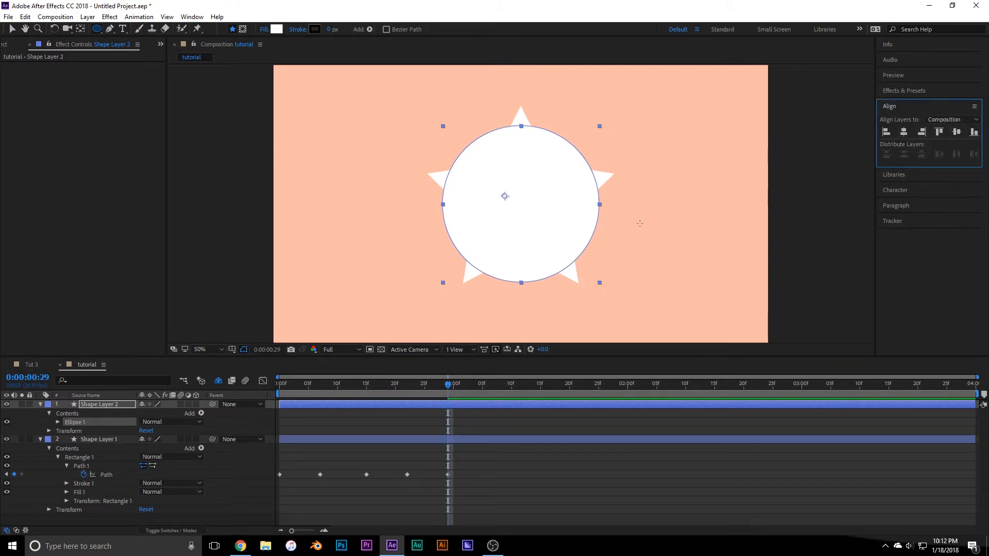
- Move the circle layer's anchor point to the centre of the circle
key("y")
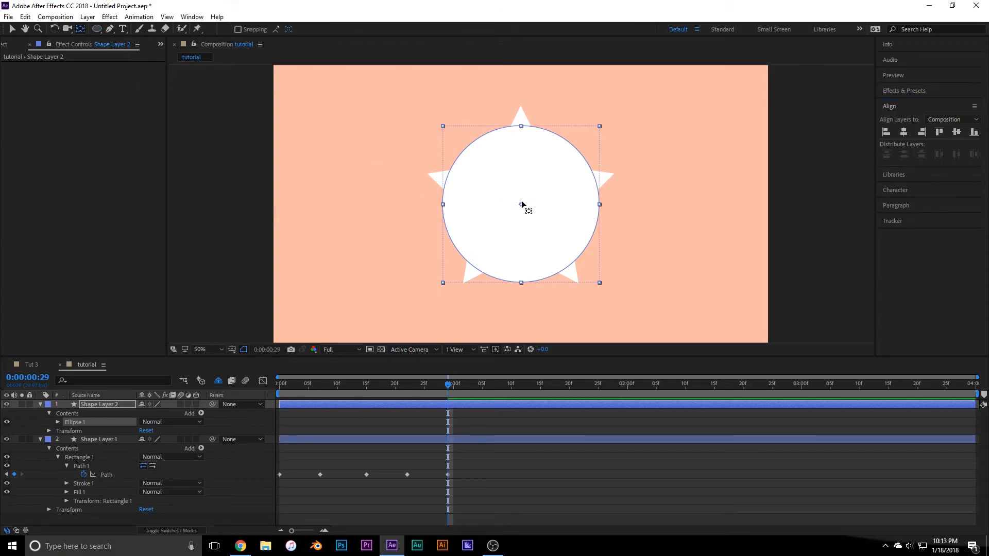
left_click(110, 398)
left_click(107, 405)
left_click_drag(504, 195, 526, 208)
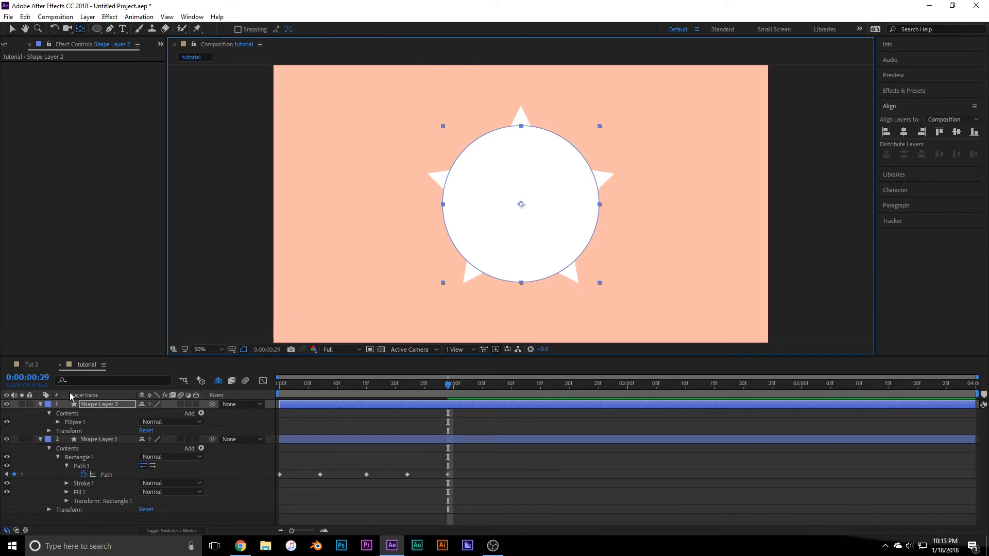
- Convert the ellipse's path to a Bezier path and copy a Path keyframe of it at frame 29
left_click(106, 405)
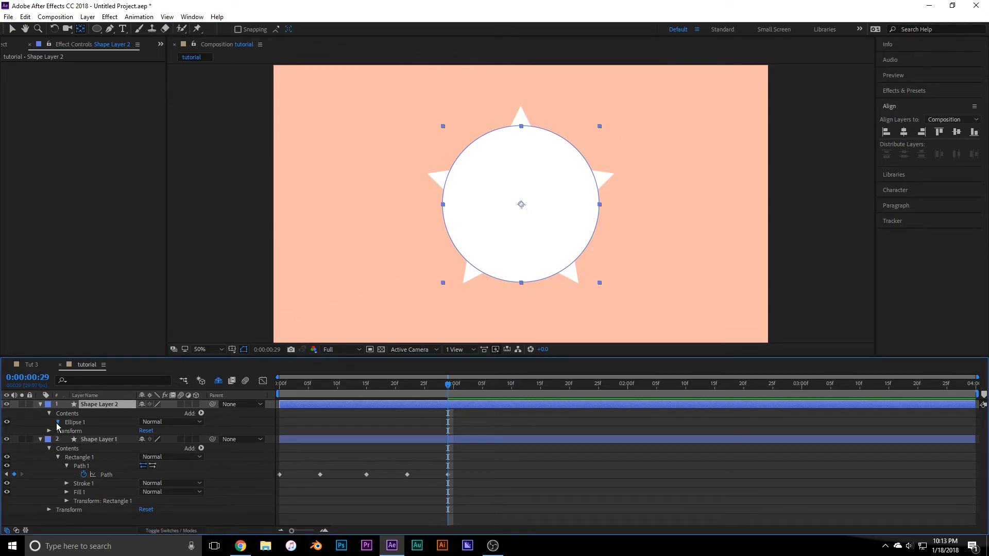
left_click(58, 422)
right_click(82, 432)
left_click(105, 438)
left_click(67, 431)
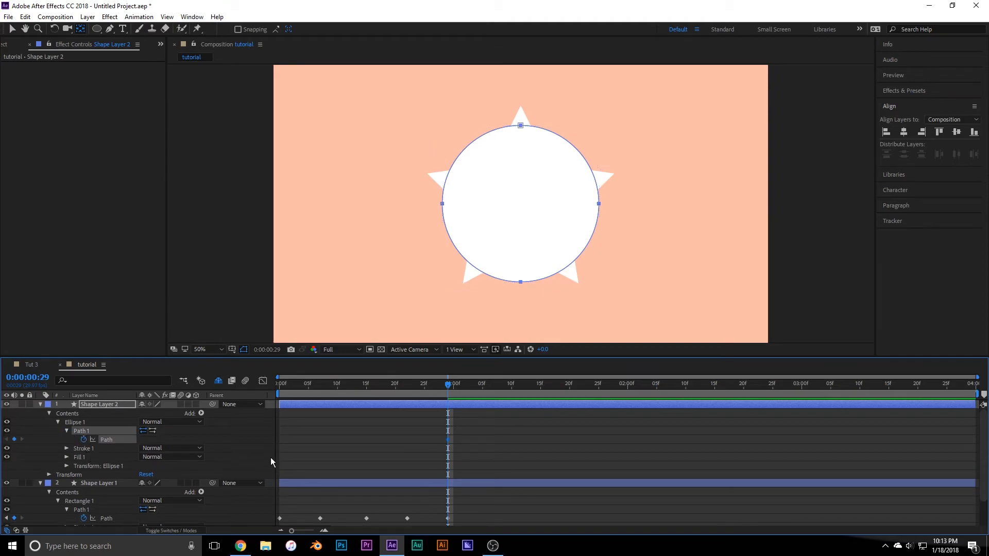
- Delete the circle's layer and paste its Path keyframe onto Shape Layer 1's path at 0:00:01:06
left_click(106, 405)
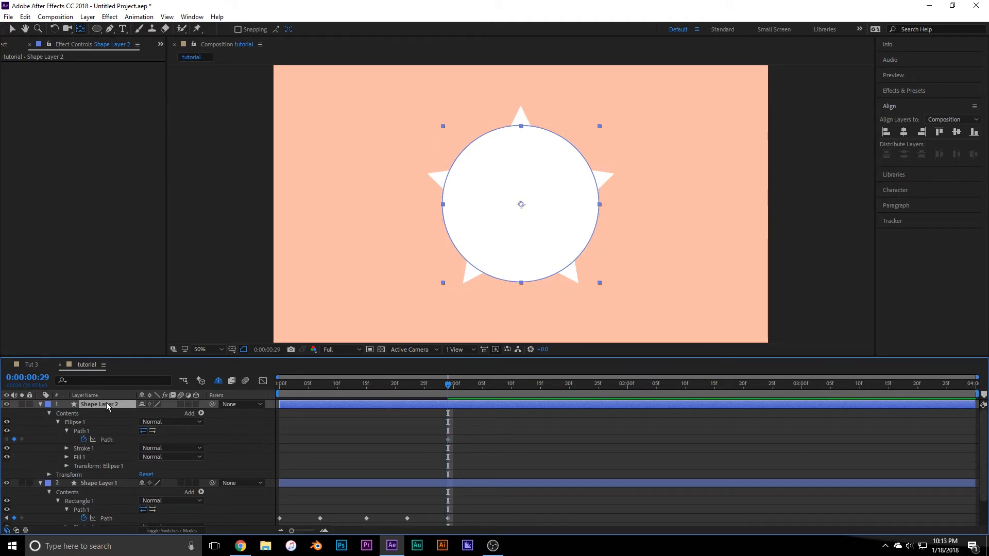
key("Delete")
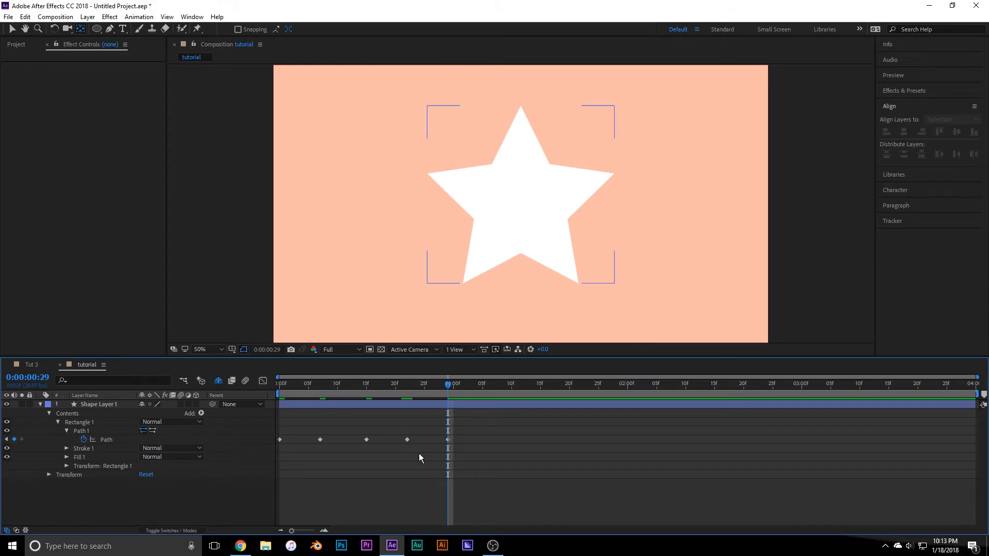
key("space")
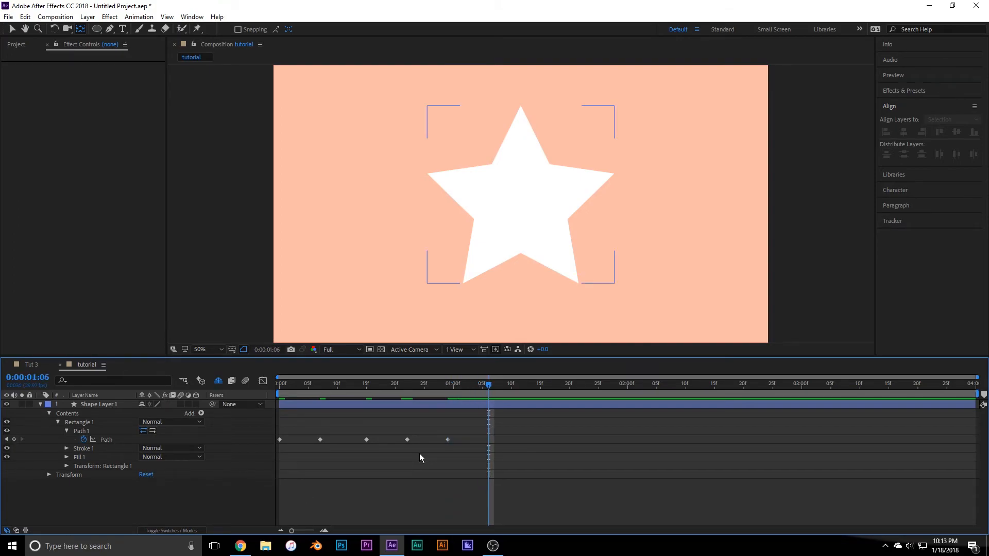
left_click(106, 440)
key("ctrl+v")
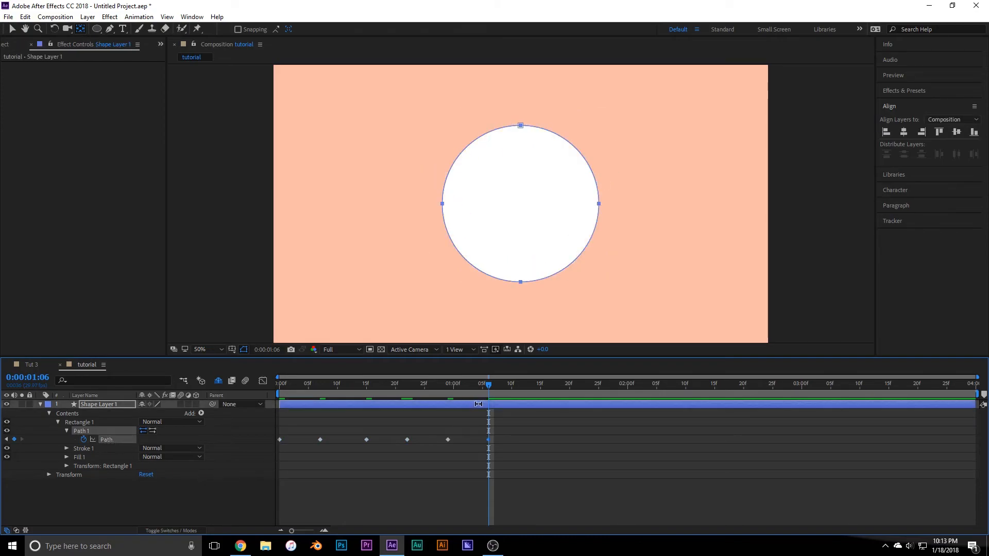
- Preview the morph animation from the first frame through the square, triangle, star and circle
left_click_drag(488, 387, 248, 400)
key("space")
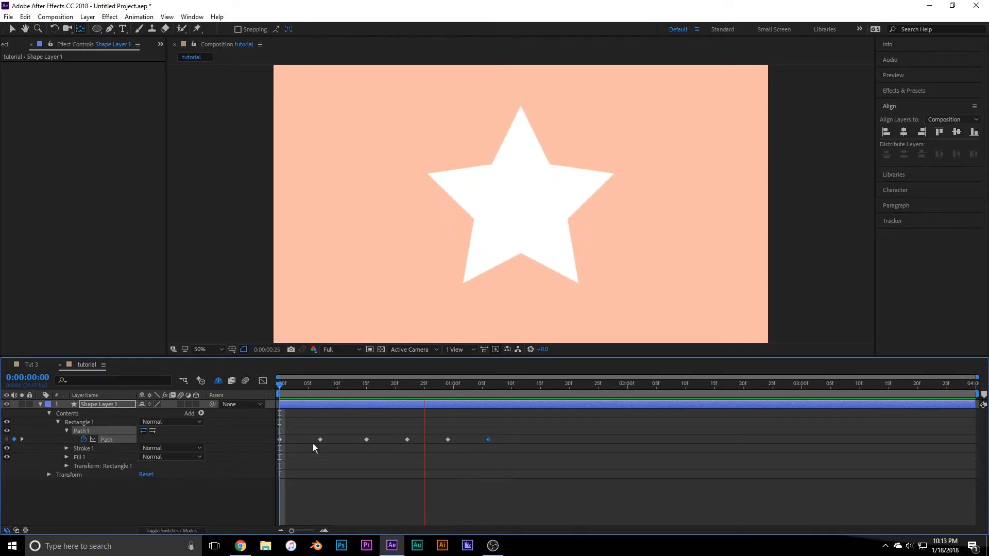
left_click_drag(400, 387, 308, 388)
key("space")
key("space")
left_click_drag(300, 430, 265, 459)
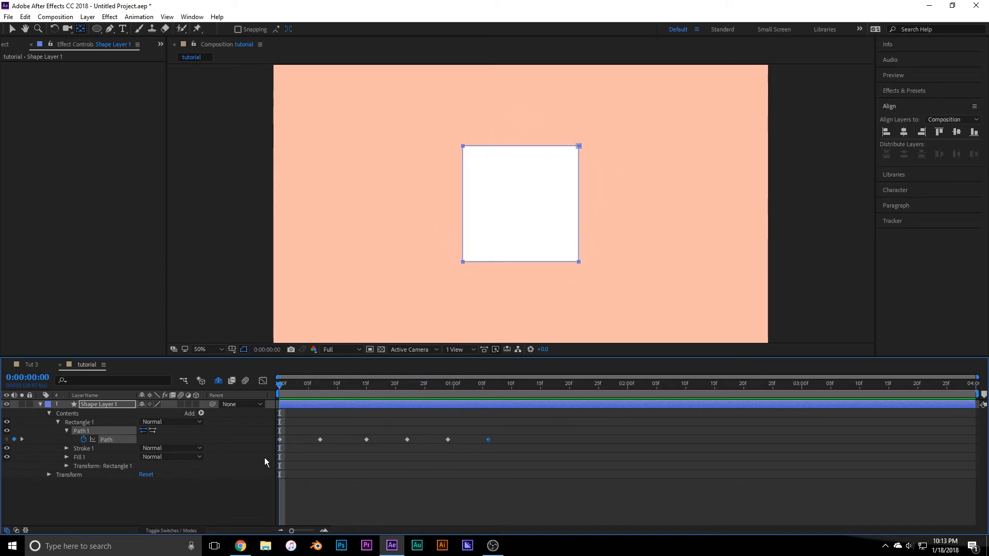
- Find the Pixel Motion Blur effect and apply it to Shape Layer 1
left_click(45, 404)
left_click(41, 406)
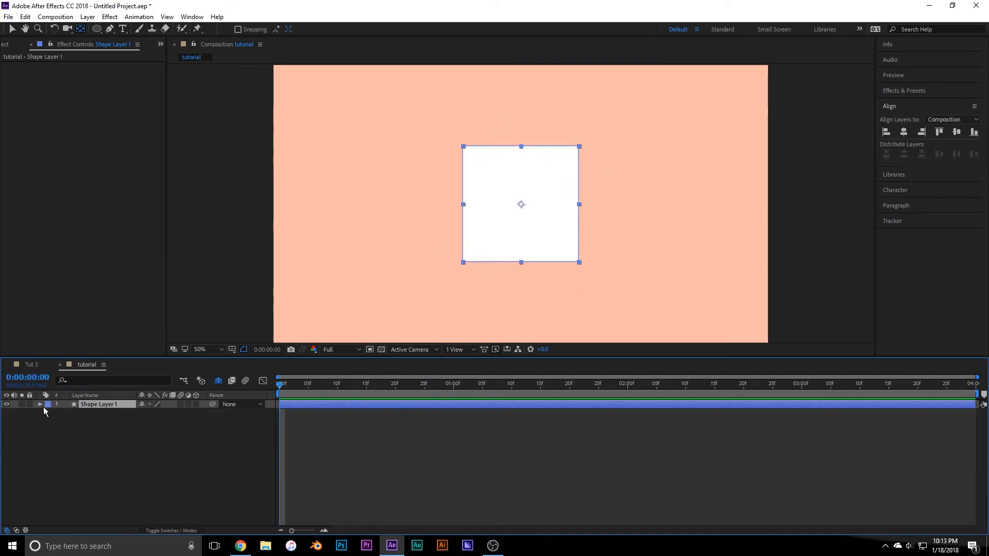
left_click(904, 91)
left_click(909, 103)
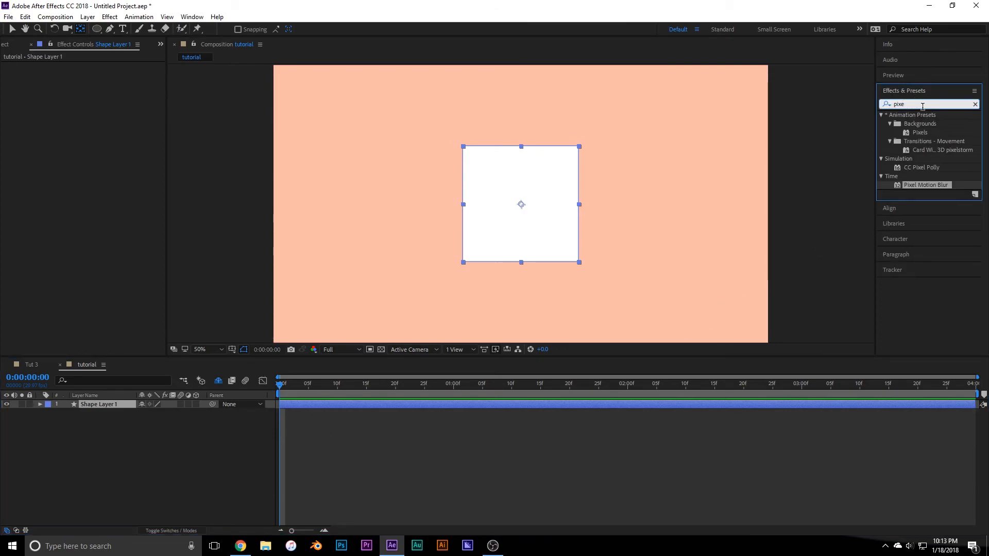
left_click_drag(927, 185, 103, 405)
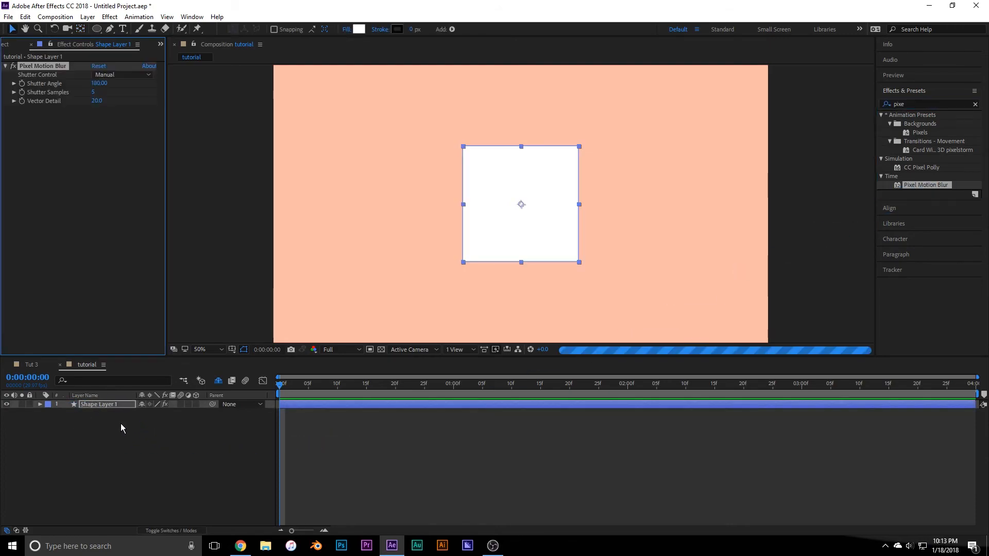
- Set Pixel Motion Blur's Shutter Samples to 10 and Shutter Angle to 250, and check the blur at frame 4
left_click(95, 92)
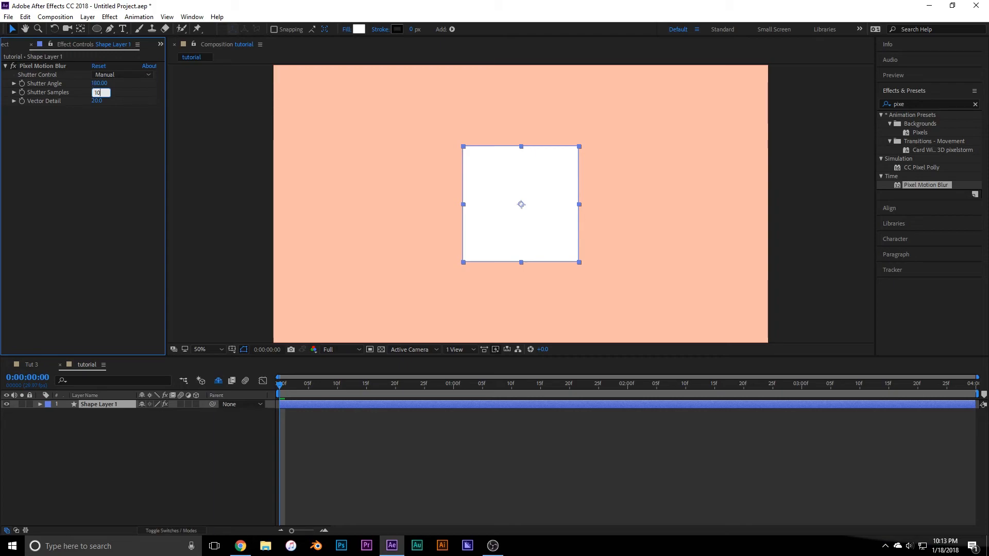
key("Return")
left_click(96, 84)
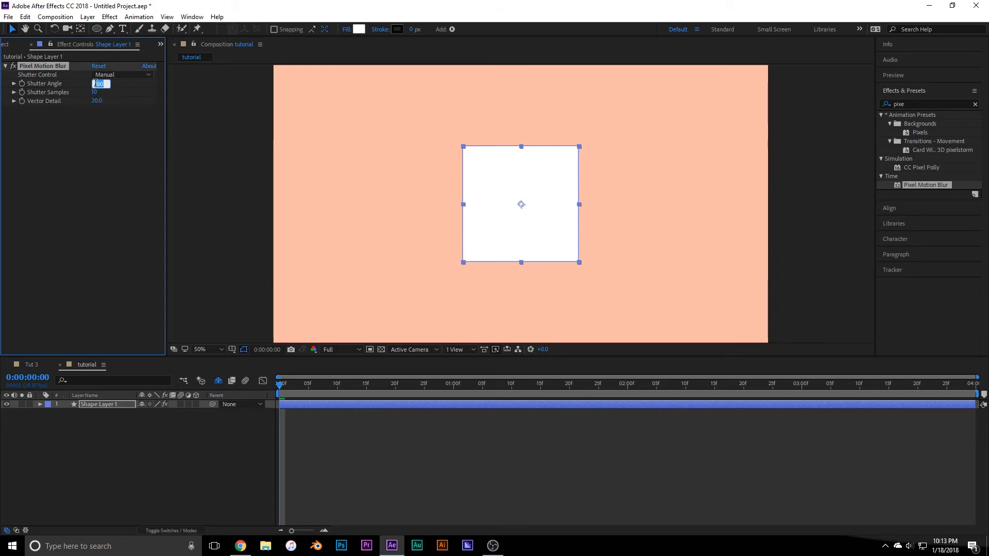
type("360")
key("Return")
left_click_drag(276, 384, 308, 384)
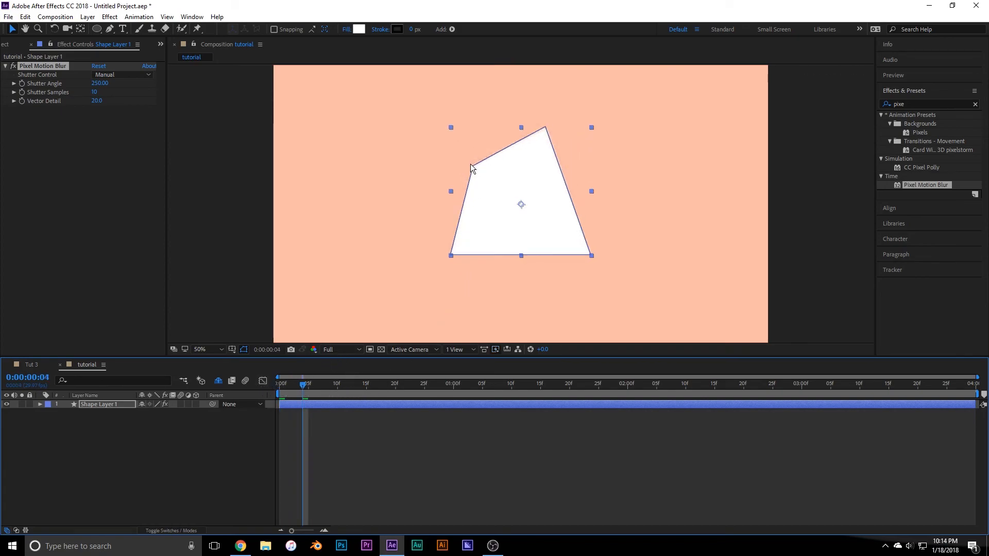
left_click(196, 435)
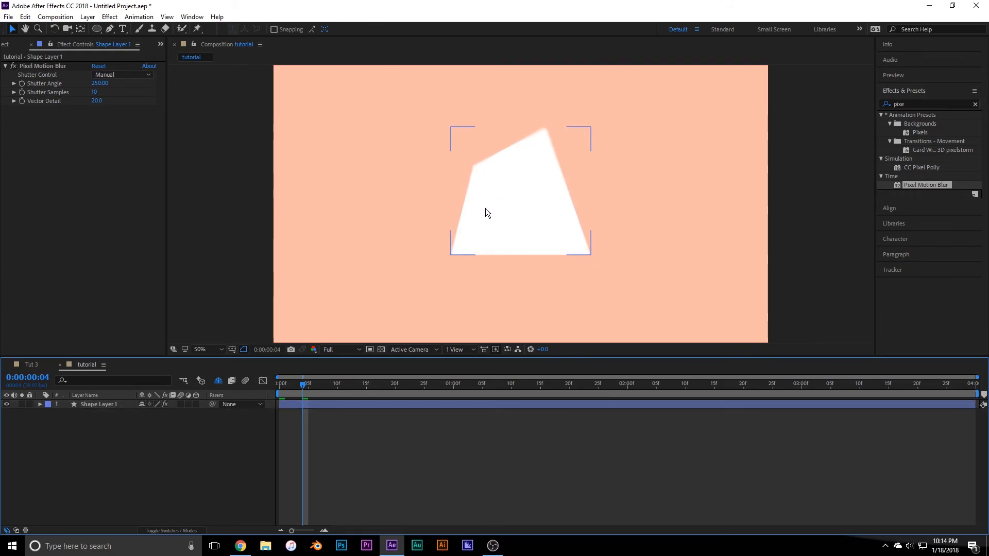
- Raise the blur's Shutter Samples to 28 and Shutter Angle to 302, and check the shape with the layer deselected
left_click(99, 92)
left_click_drag(101, 91, 126, 83)
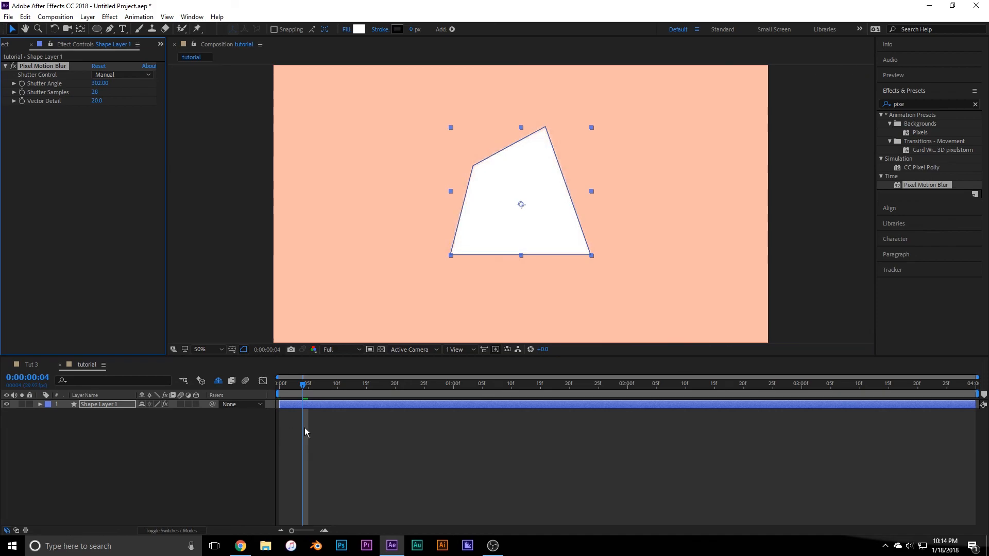
left_click(209, 463)
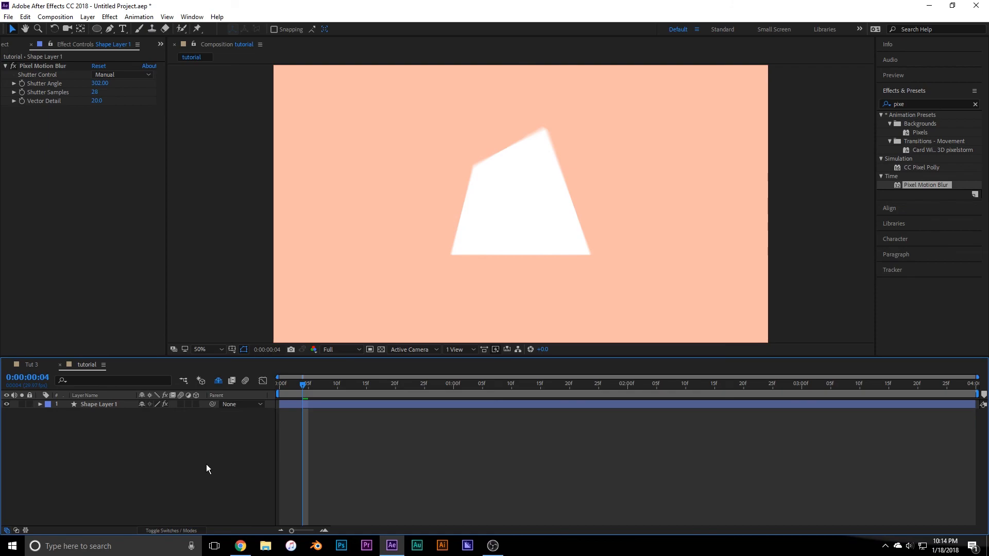
- Set the blur's Shutter Samples to 10 and scrub through the blurred morph to 0:00:01:18
left_click_drag(94, 92, 3, 310)
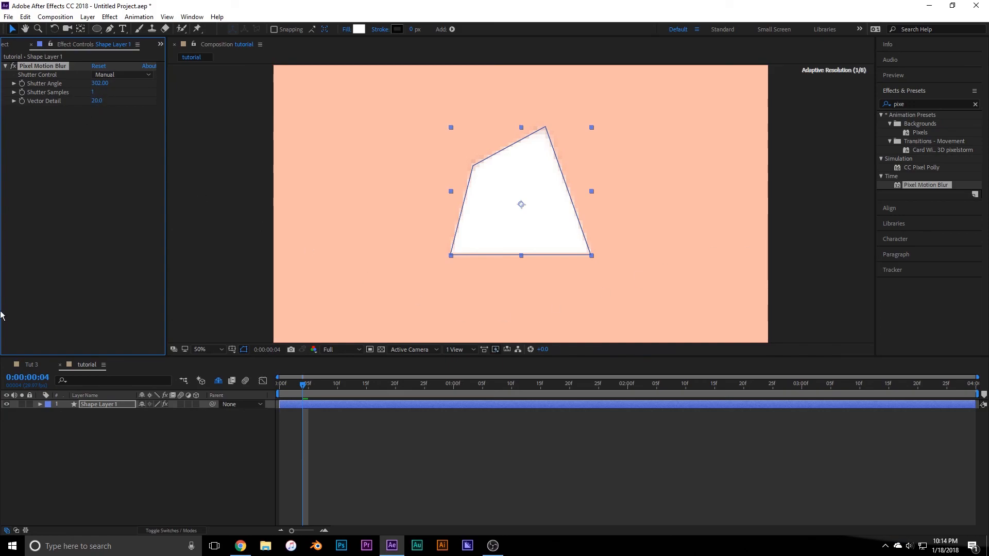
left_click(93, 93)
type("10")
key("Return")
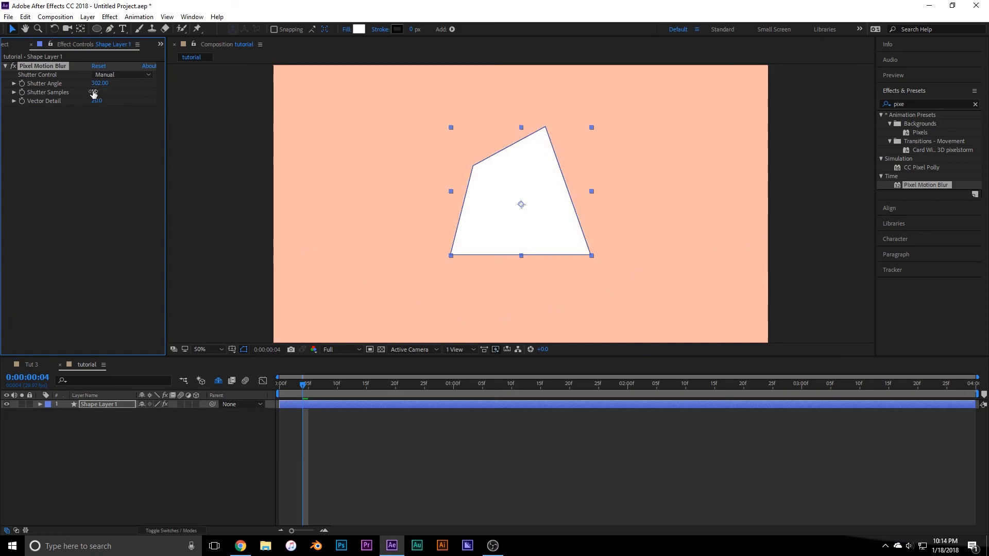
left_click(114, 433)
left_click_drag(304, 387, 558, 358)
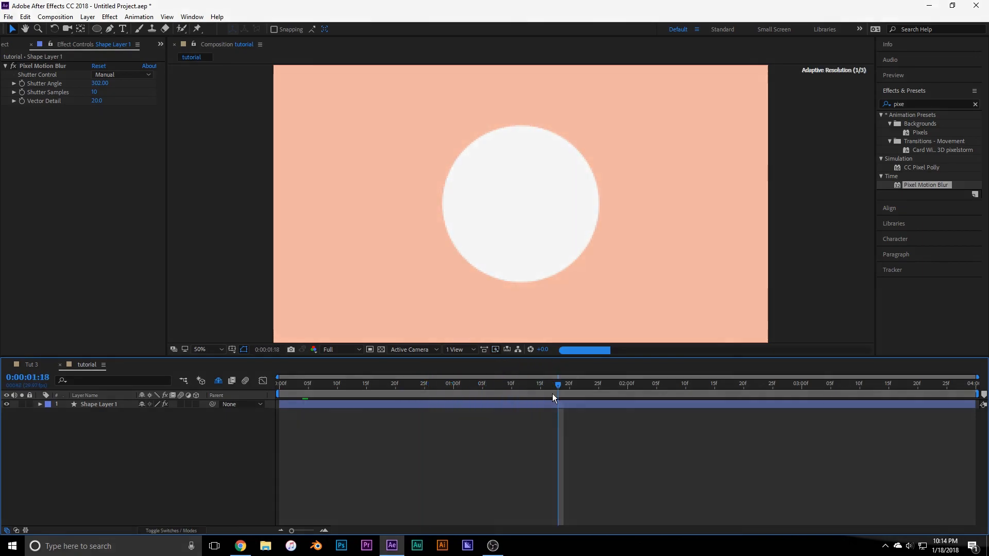